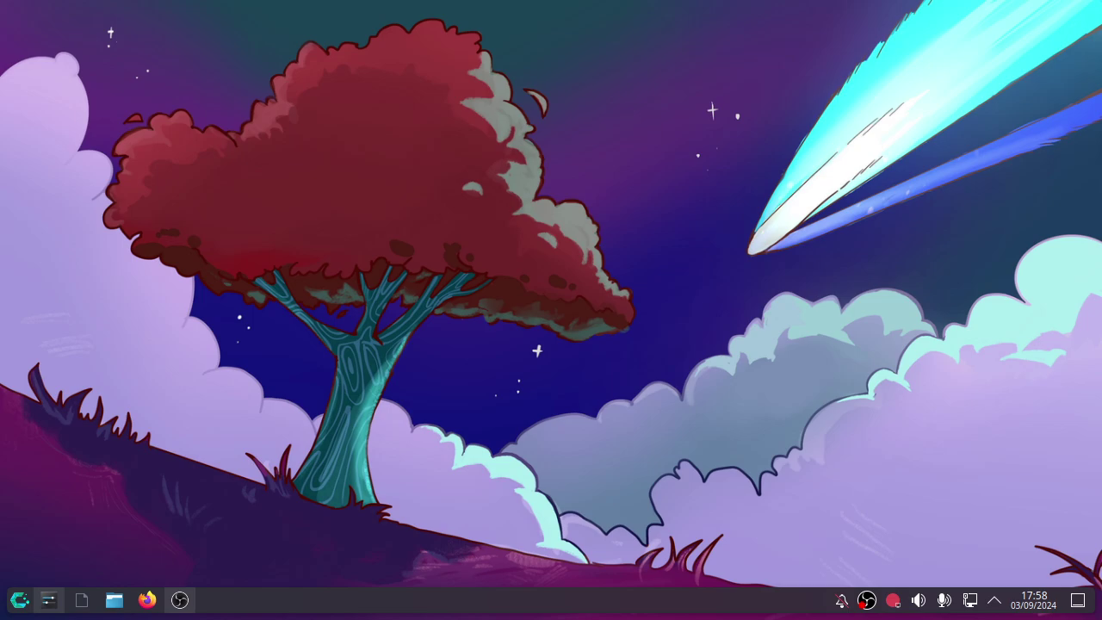
# Highlight Info Centre among the launcher's System applications.
pyautogui.click(19, 600)
pyautogui.moveTo(108, 407)
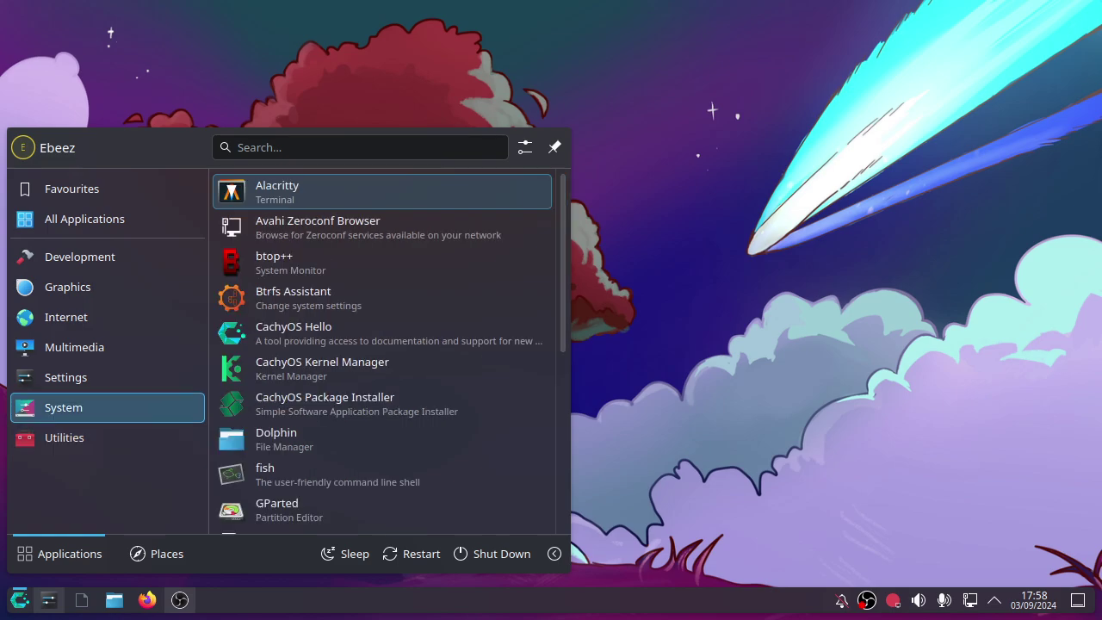
pyautogui.press('Down')
pyautogui.press('Down')
pyautogui.press('Down')
pyautogui.press('Down')
pyautogui.press('Down')
pyautogui.press('Down')
pyautogui.press('Down')
pyautogui.press('Down')
pyautogui.press('Down')
pyautogui.press('Down')
pyautogui.press('Down')
pyautogui.press('Down')
pyautogui.press('Down')
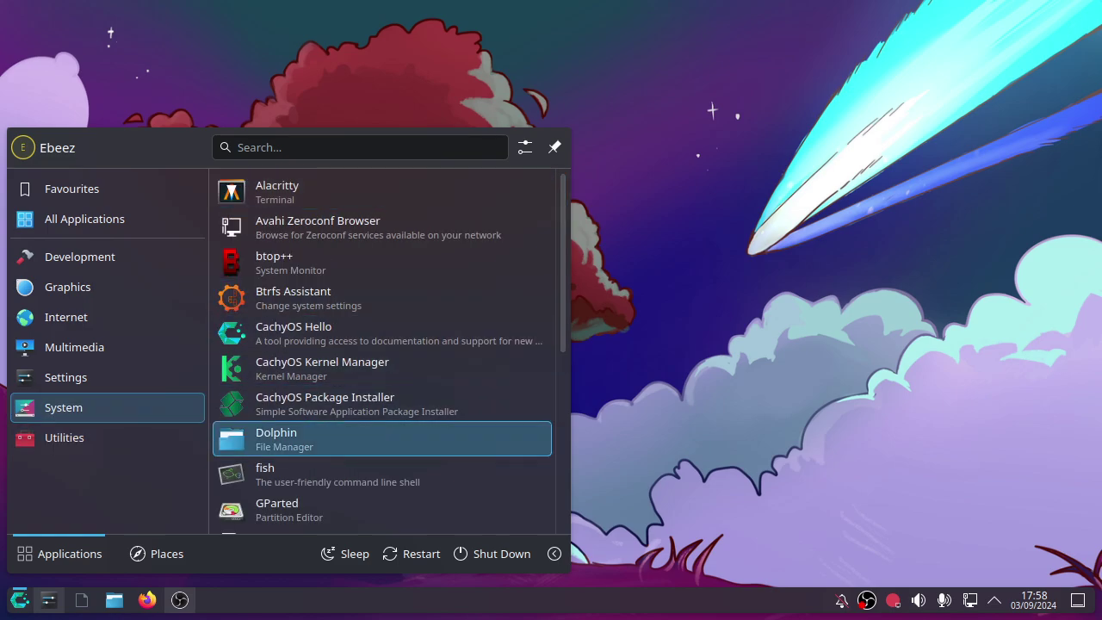
pyautogui.press('Down')
pyautogui.press('Down')
pyautogui.press('Down')
pyautogui.press('Down')
pyautogui.press('Down')
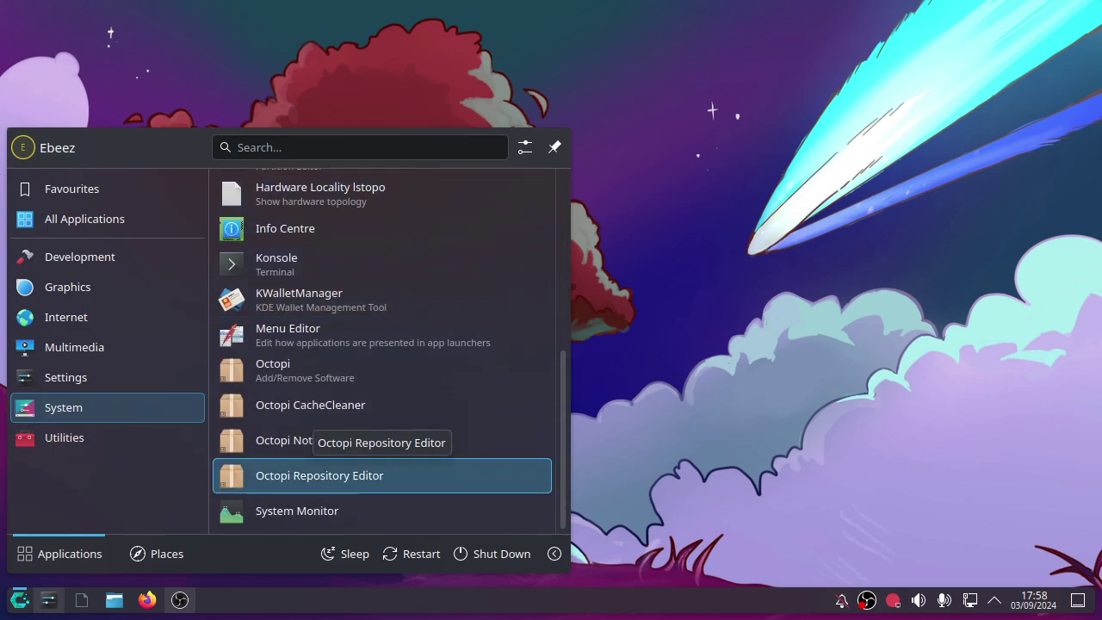
pyautogui.press('Up')
pyautogui.press('Up')
pyautogui.press('Up')
pyautogui.press('Up')
pyautogui.press('Up')
pyautogui.press('Up')
pyautogui.press('Up')
# Review the Ryzen 5 1600, 15.5 GiB RAM and RX 580 2048SP details in maximized Info Centre, then close it.
pyautogui.press('Return')
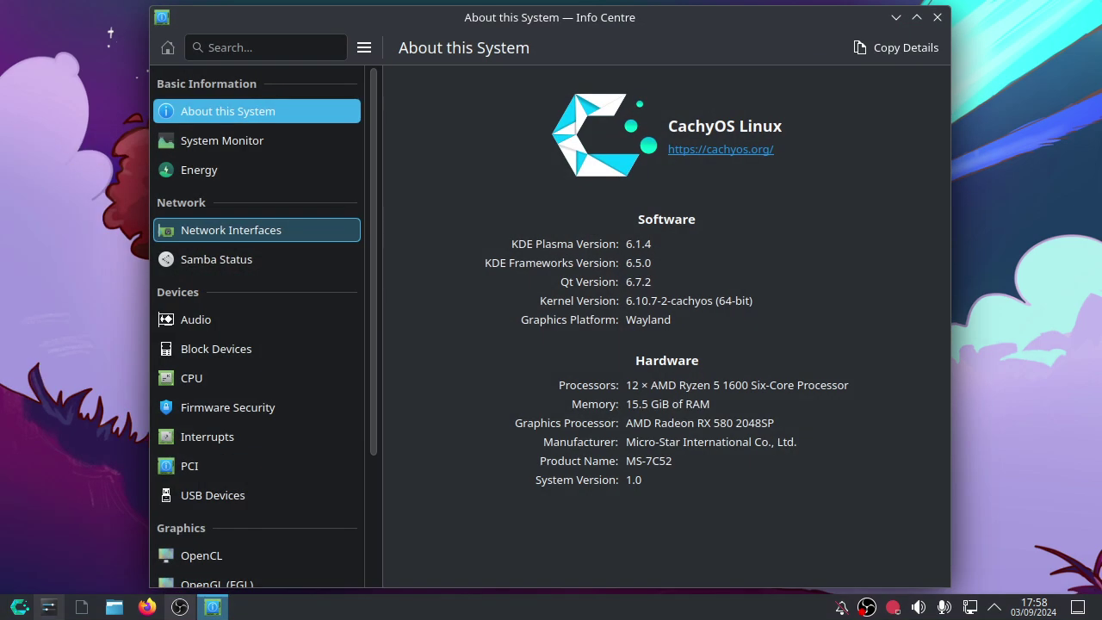
pyautogui.click(916, 17)
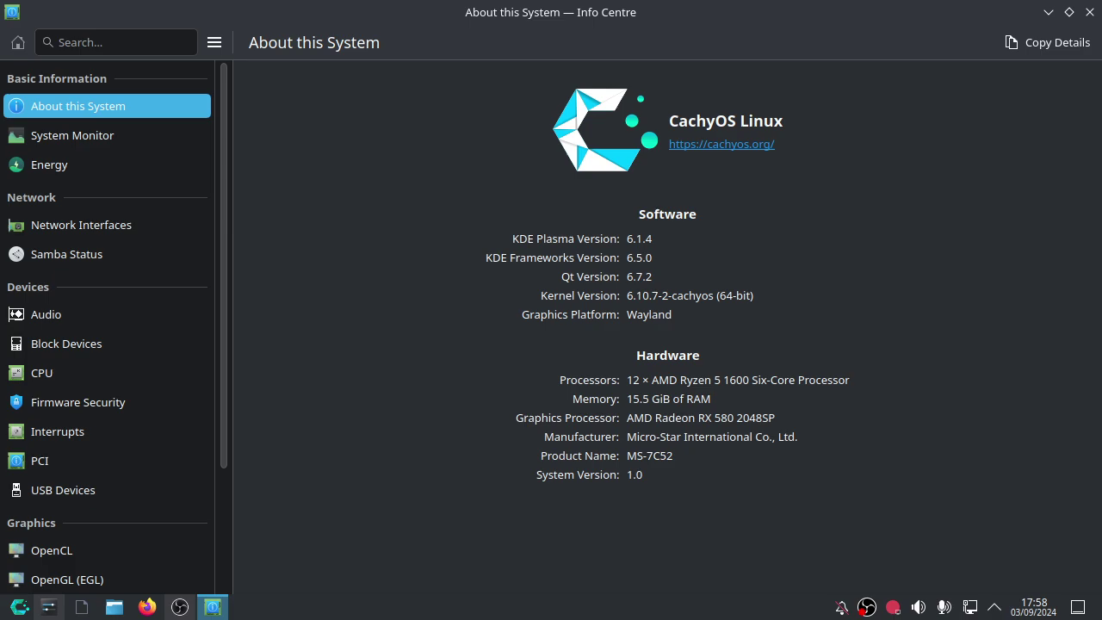
pyautogui.moveTo(749, 379); pyautogui.dragTo(627, 380)
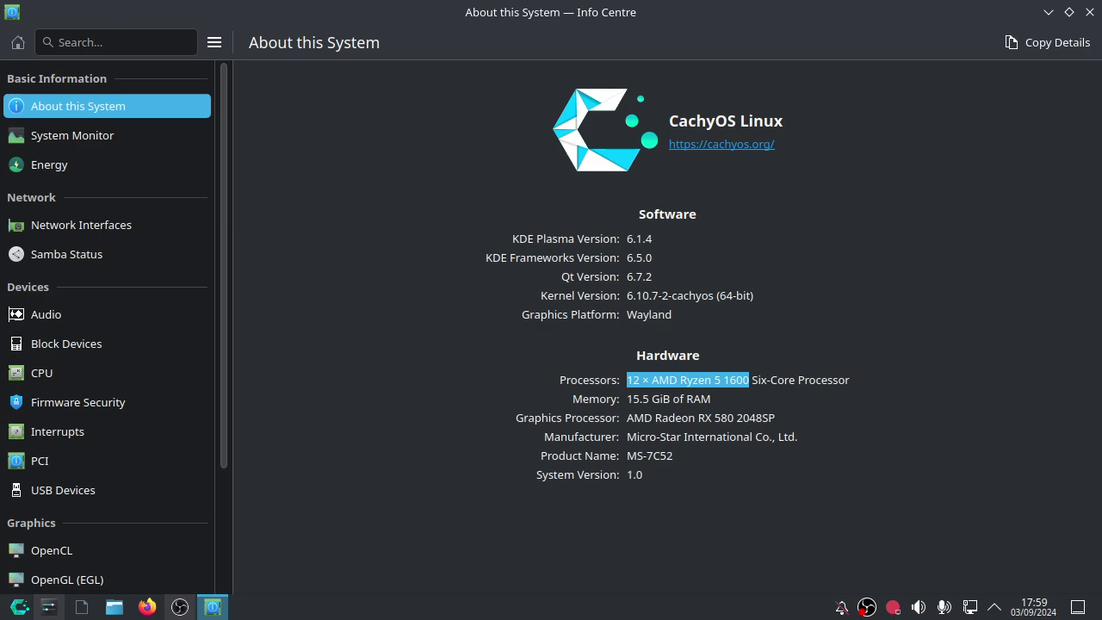
pyautogui.moveTo(711, 398); pyautogui.dragTo(626, 399)
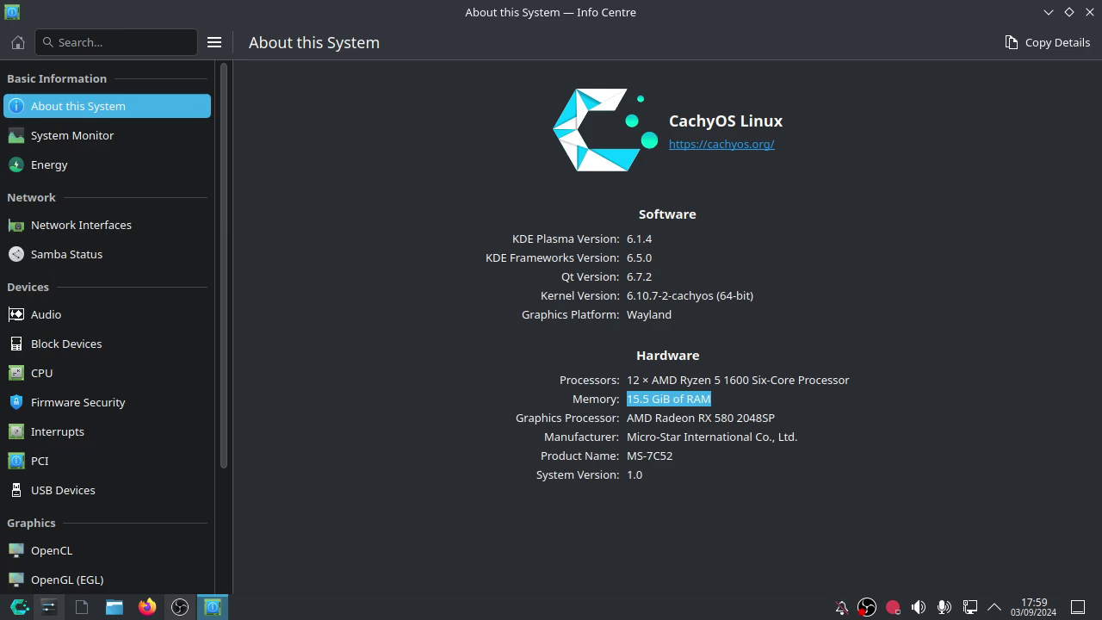
pyautogui.moveTo(775, 418); pyautogui.dragTo(627, 417)
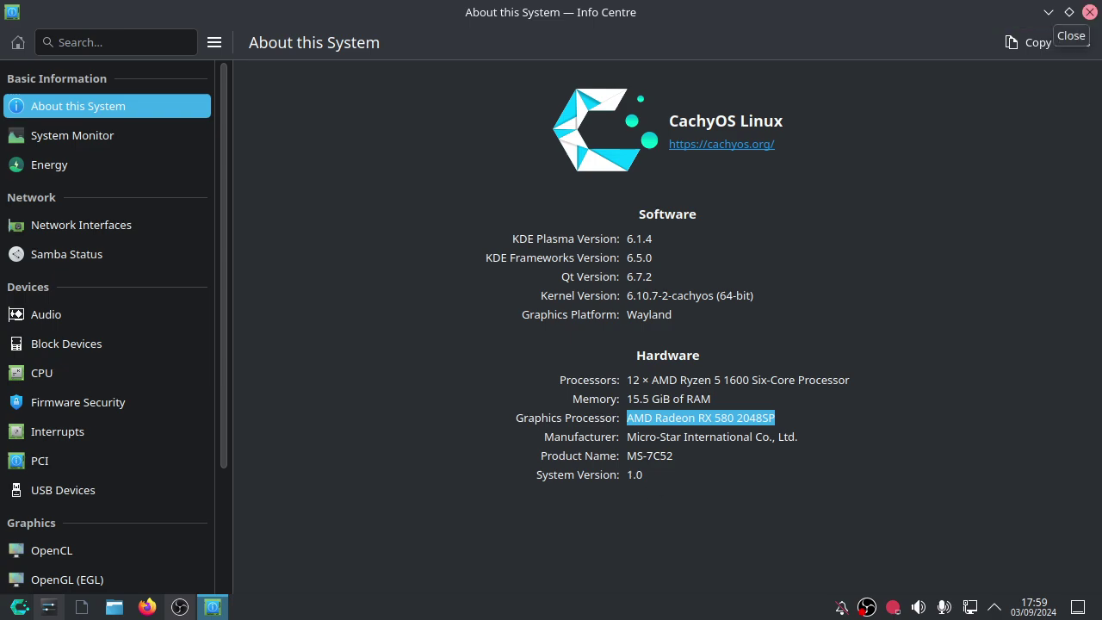
pyautogui.click(1089, 12)
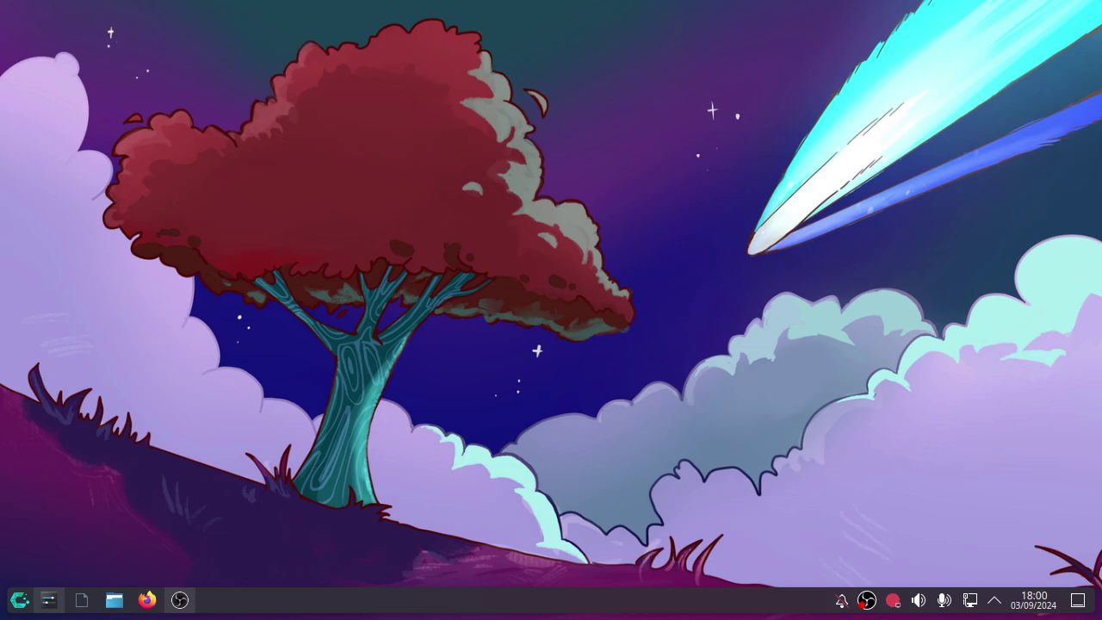
# Apply manual IPv4 192.168.1.163, netmask 255.255.255.0, gateway 192.168.1.1, DNS 1.0.0.1.
pyautogui.click(49, 600)
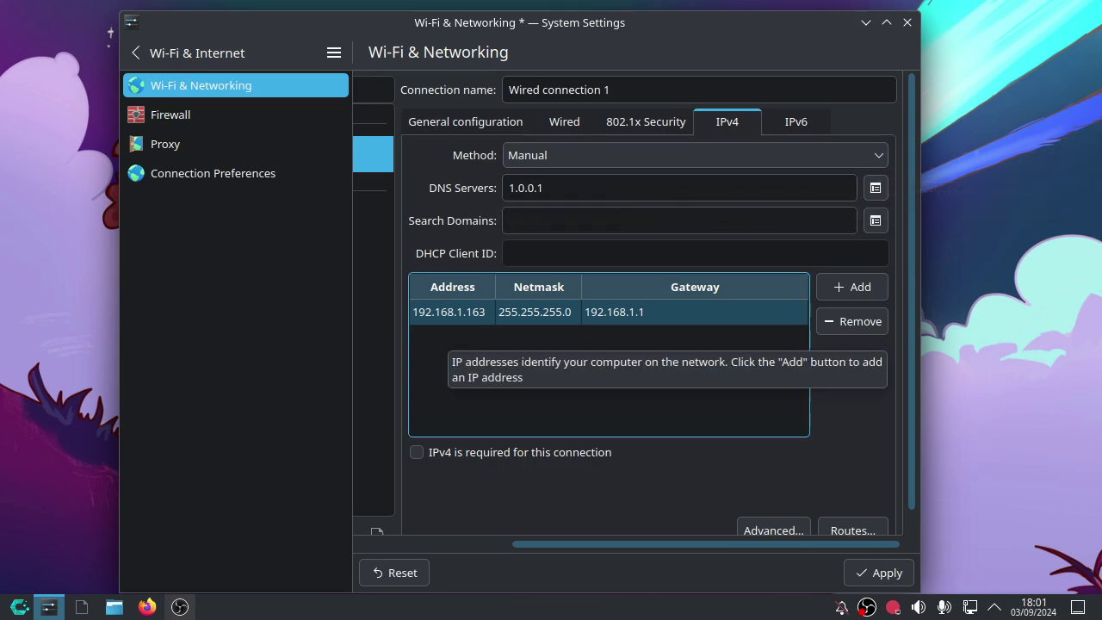
pyautogui.click(878, 573)
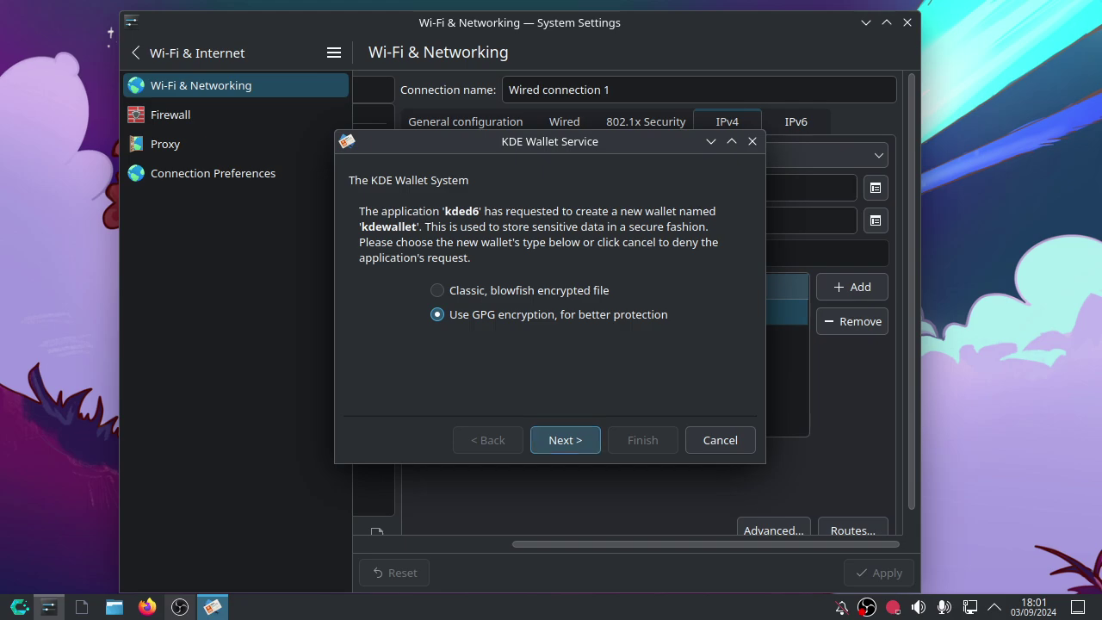
# Create kdewallet as a classic blowfish-encrypted file and set its password, entered twice.
pyautogui.click(437, 291)
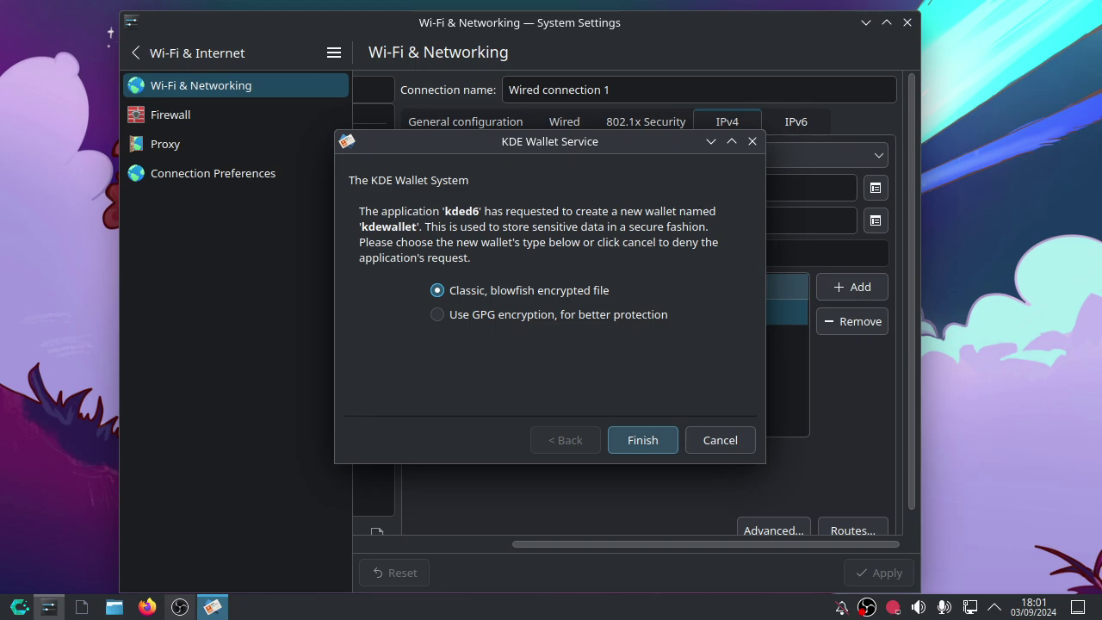
pyautogui.click(643, 440)
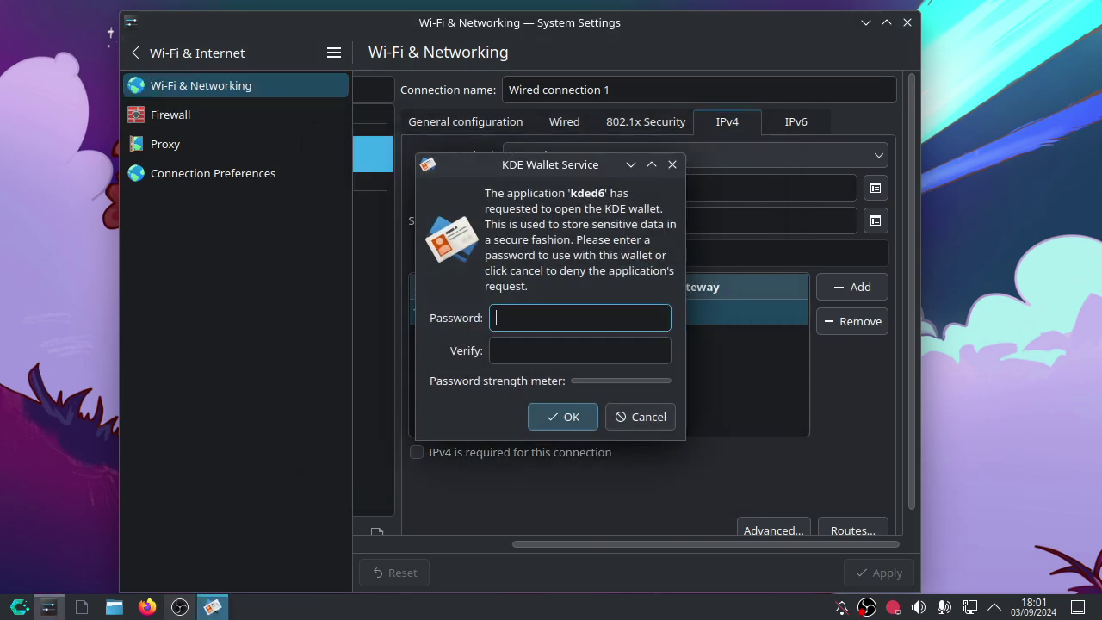
pyautogui.moveTo(573, 171); pyautogui.dragTo(590, 98)
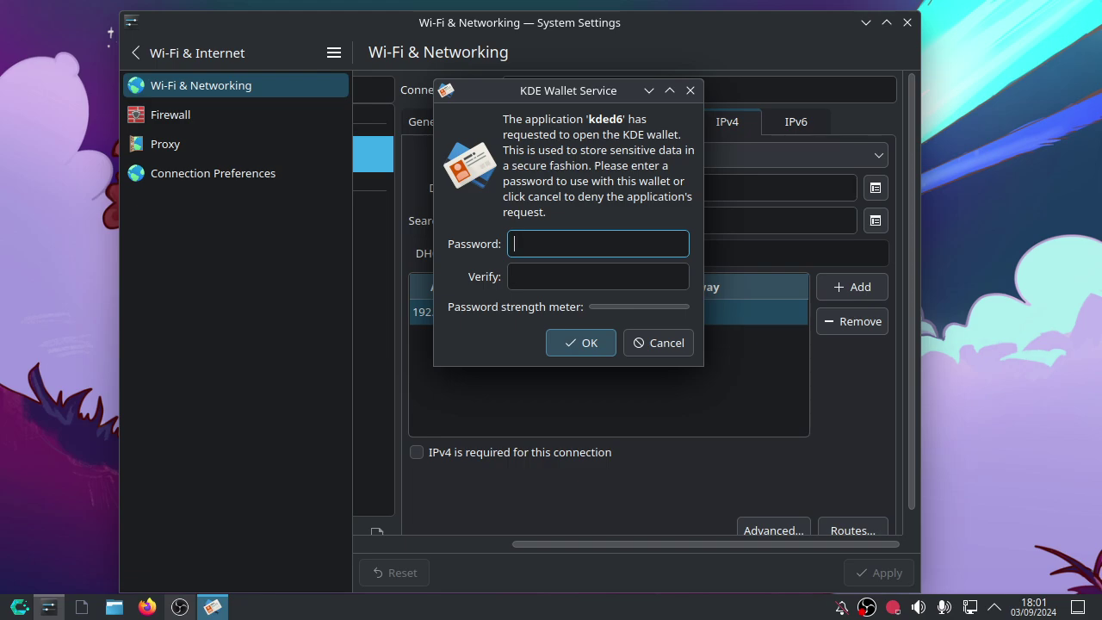
pyautogui.write('****')
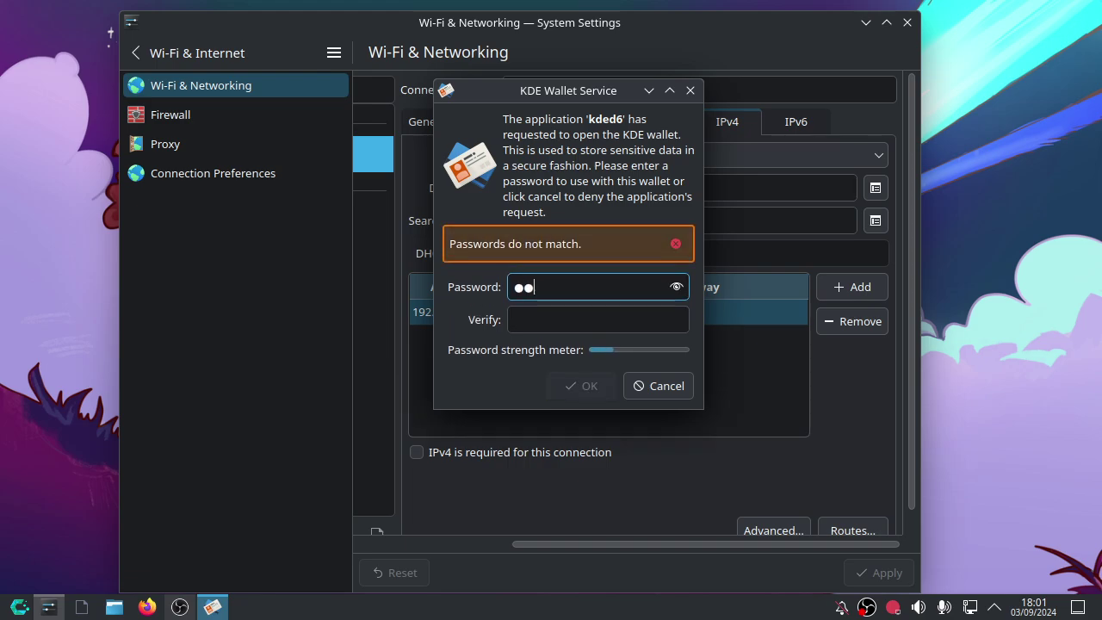
pyautogui.write('*****')
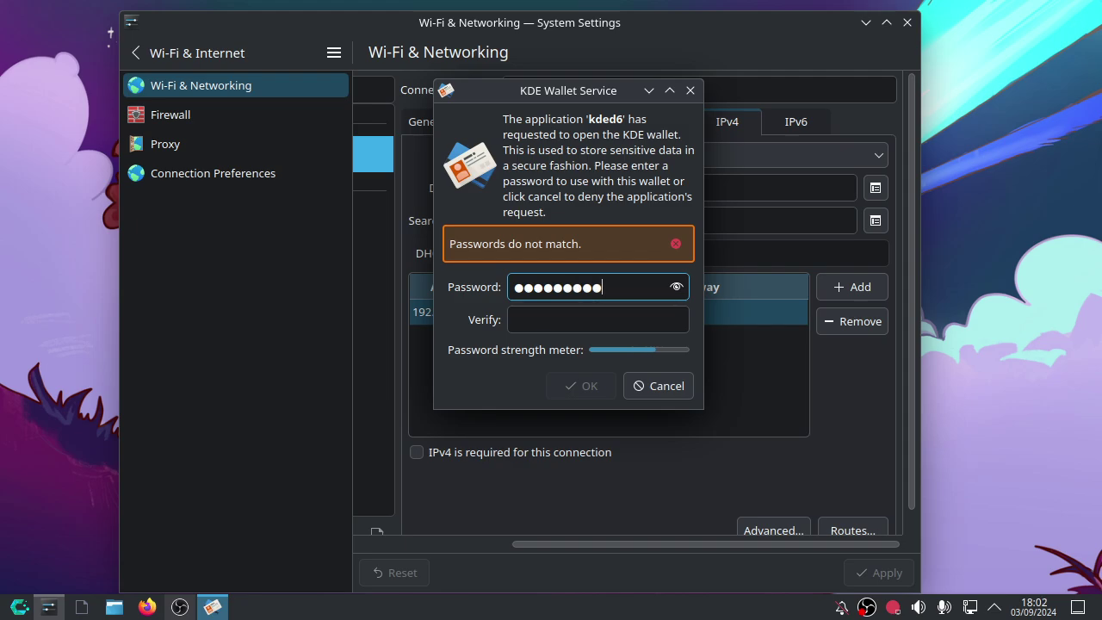
pyautogui.write('**')
pyautogui.click(598, 320)
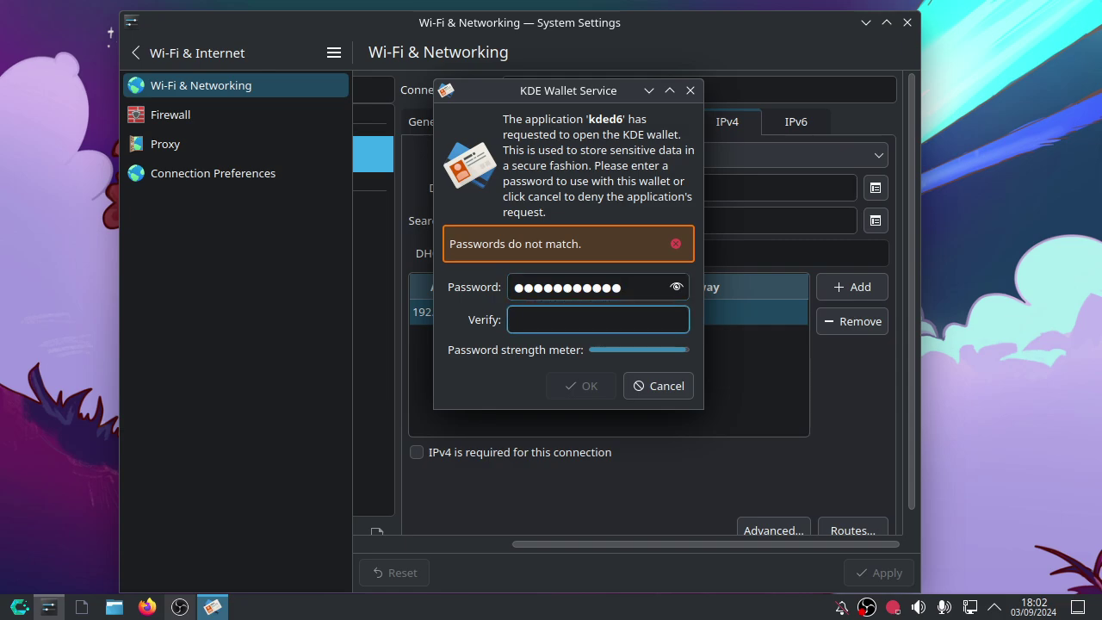
pyautogui.write('********')
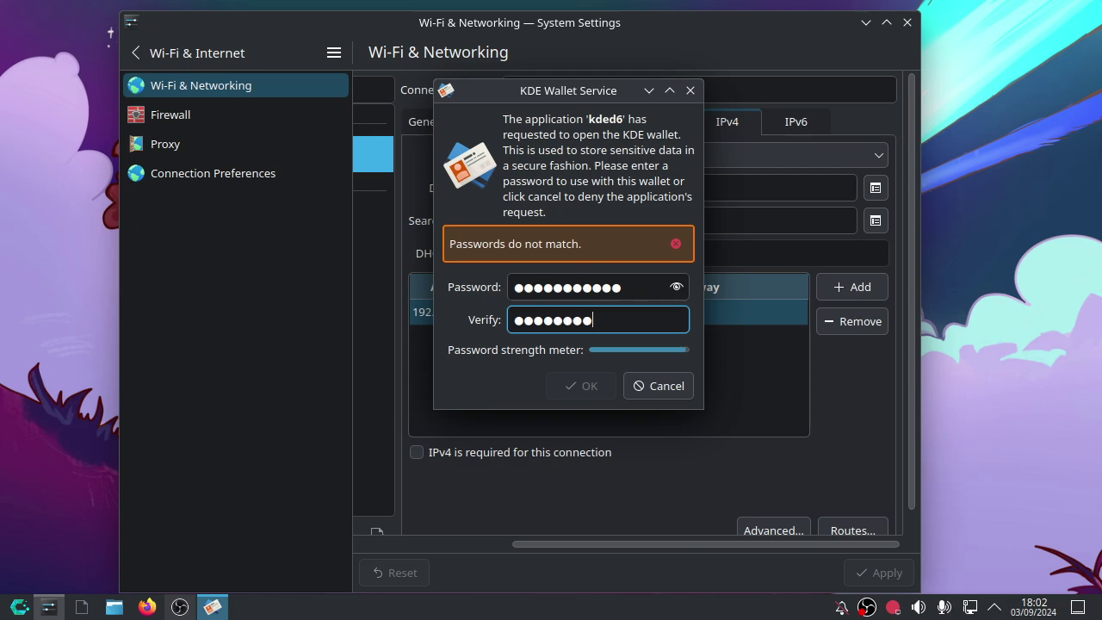
pyautogui.write('***')
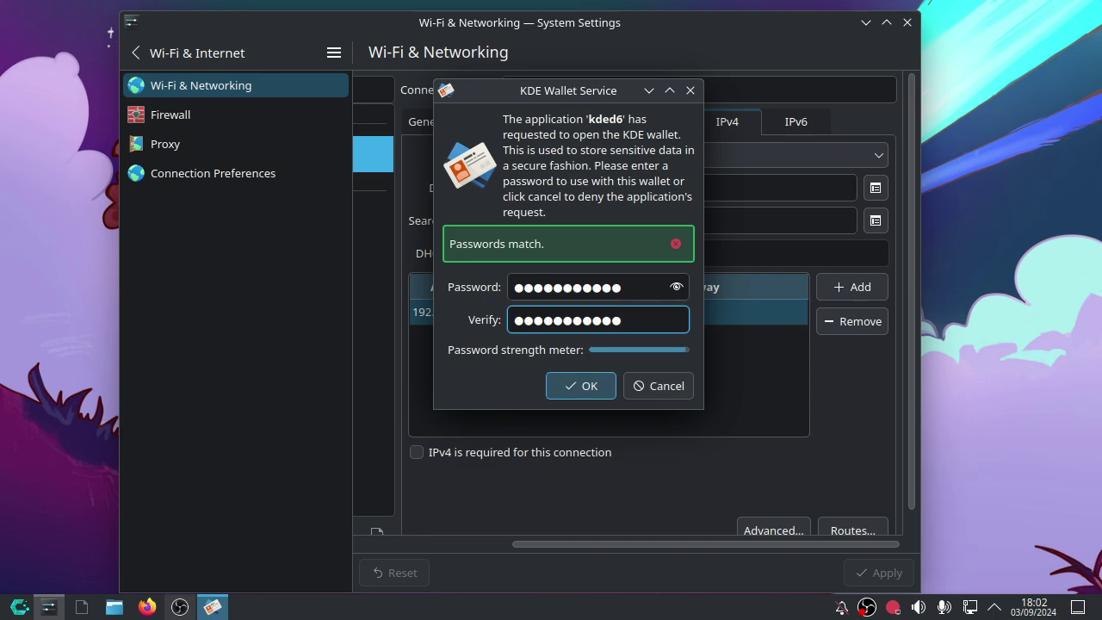
pyautogui.press('Return')
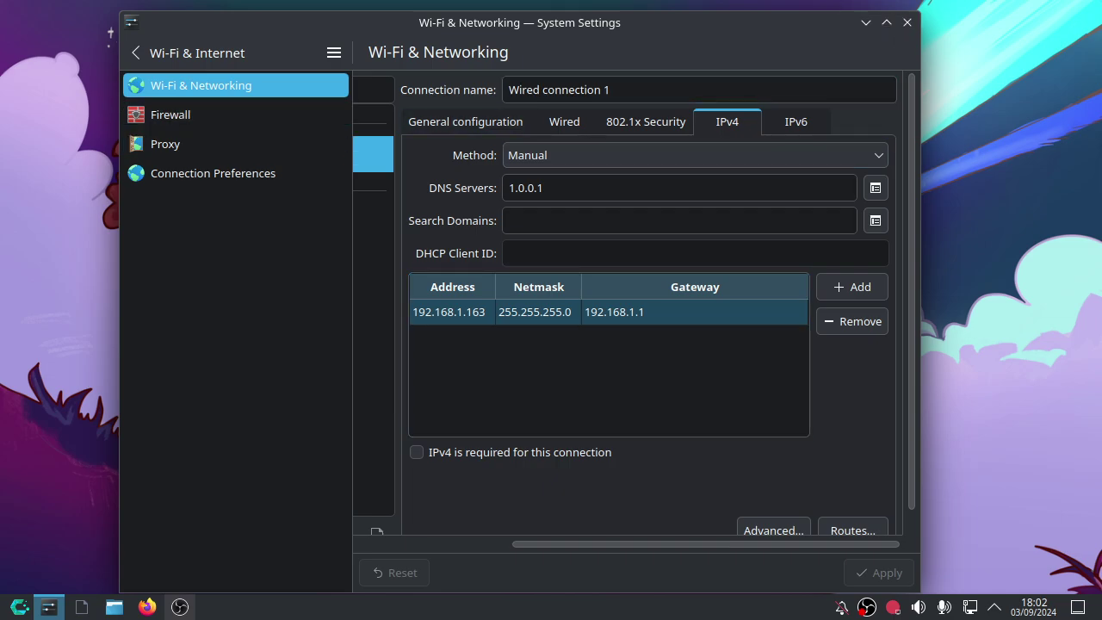
# Disconnect and then reconnect Wired connection 1 from General configuration.
pyautogui.click(465, 122)
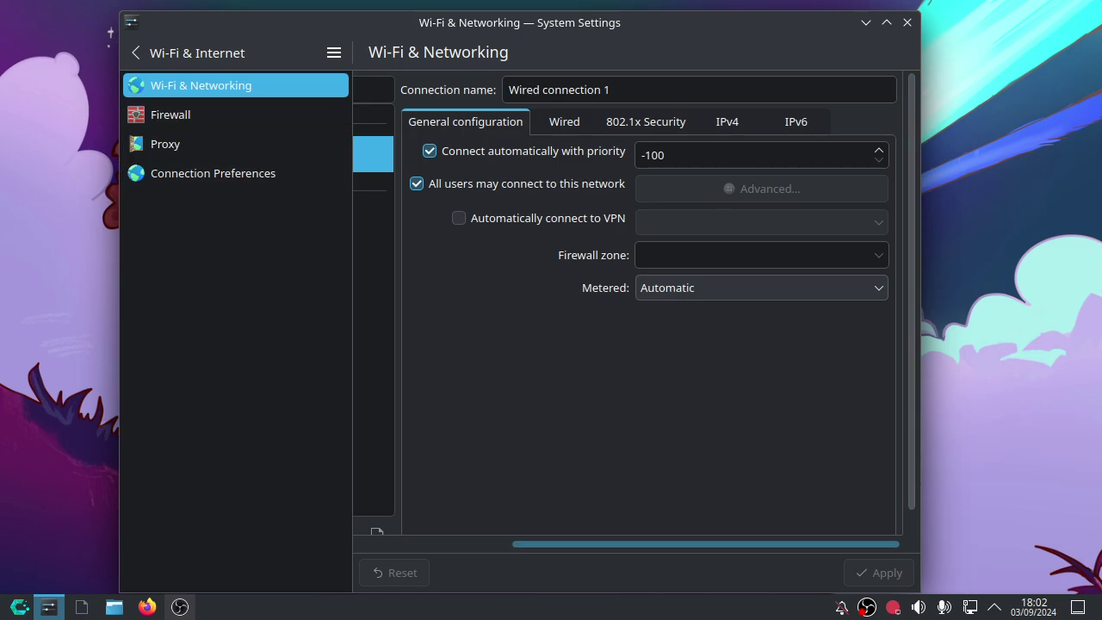
pyautogui.hscroll(-3, 706, 544)
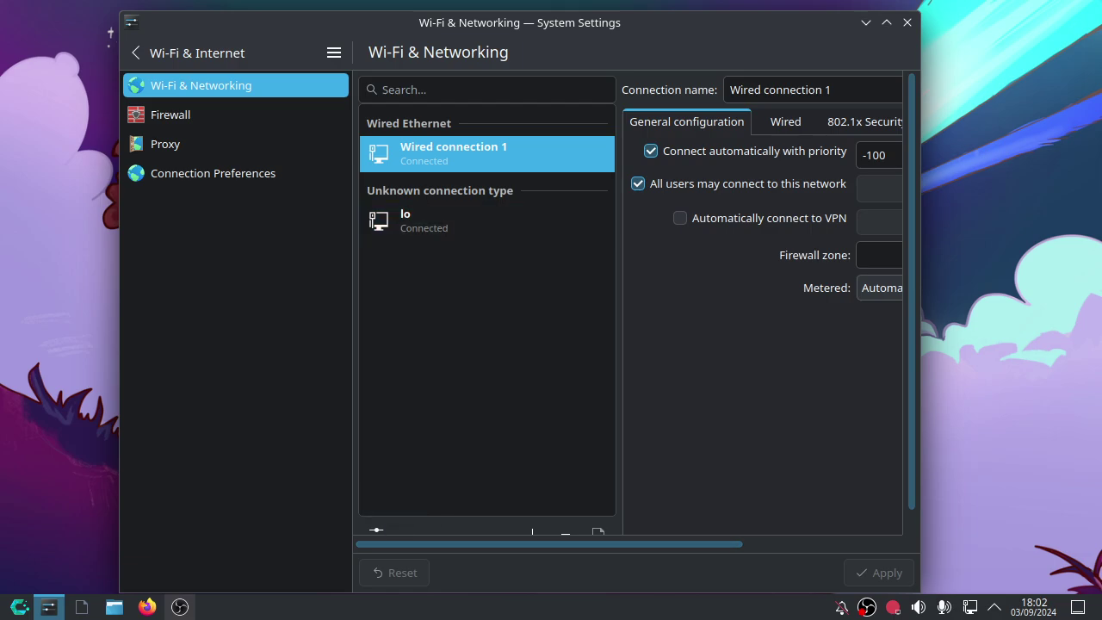
pyautogui.rightClick(470, 150)
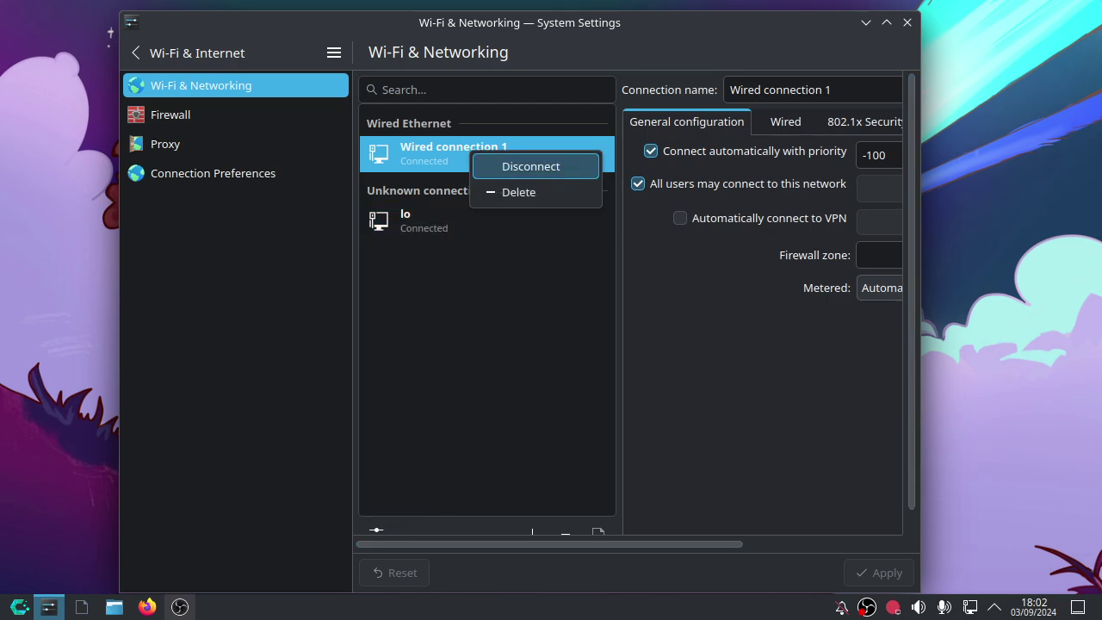
pyautogui.click(531, 167)
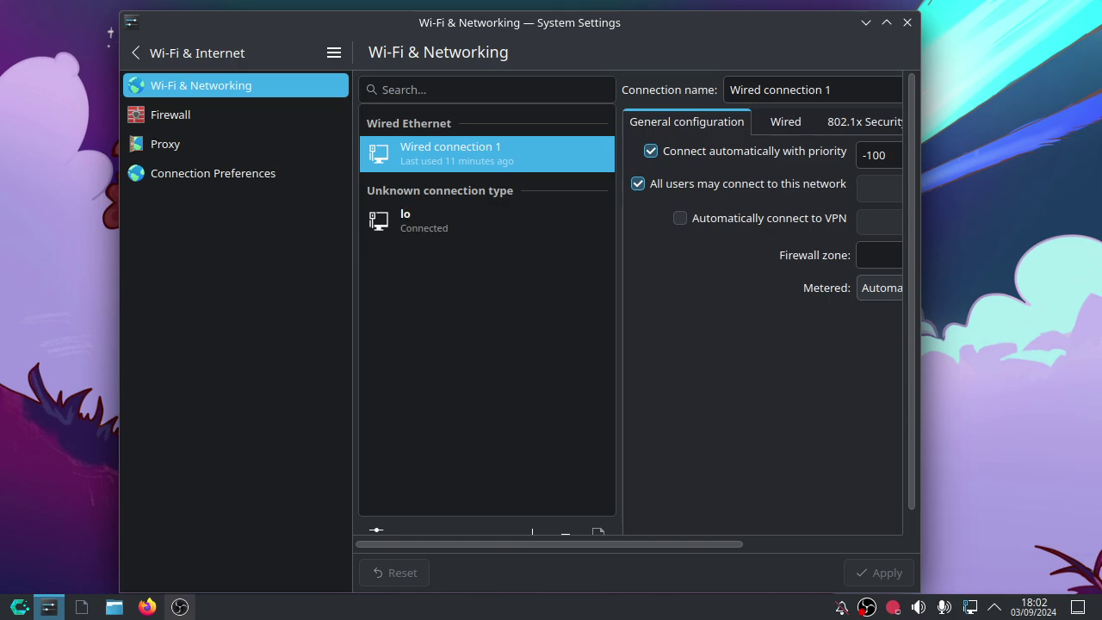
pyautogui.rightClick(483, 164)
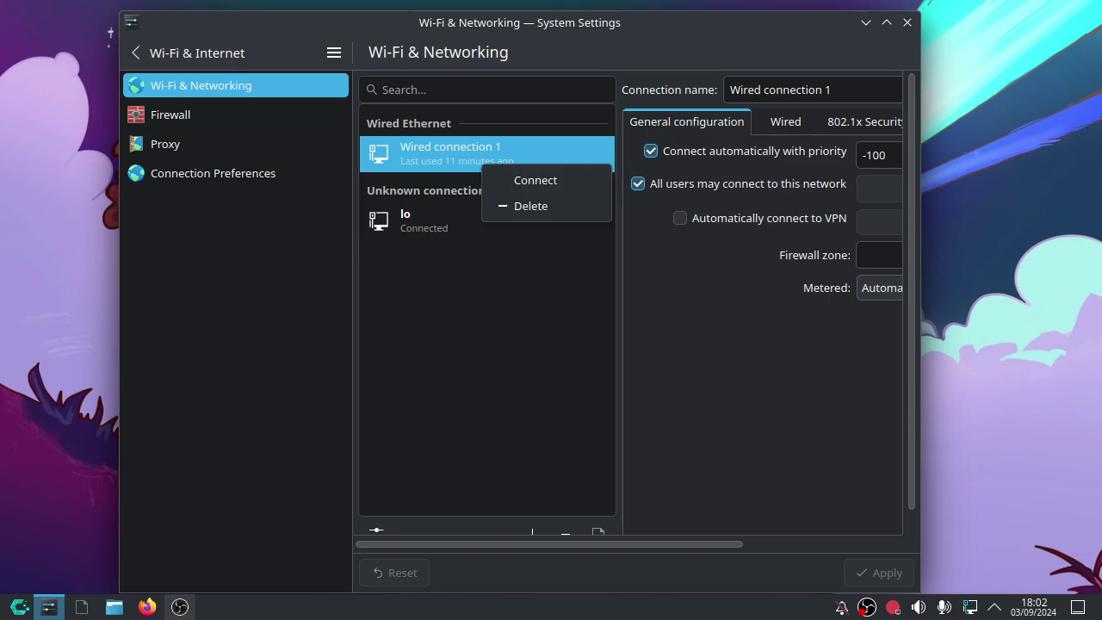
pyautogui.click(530, 180)
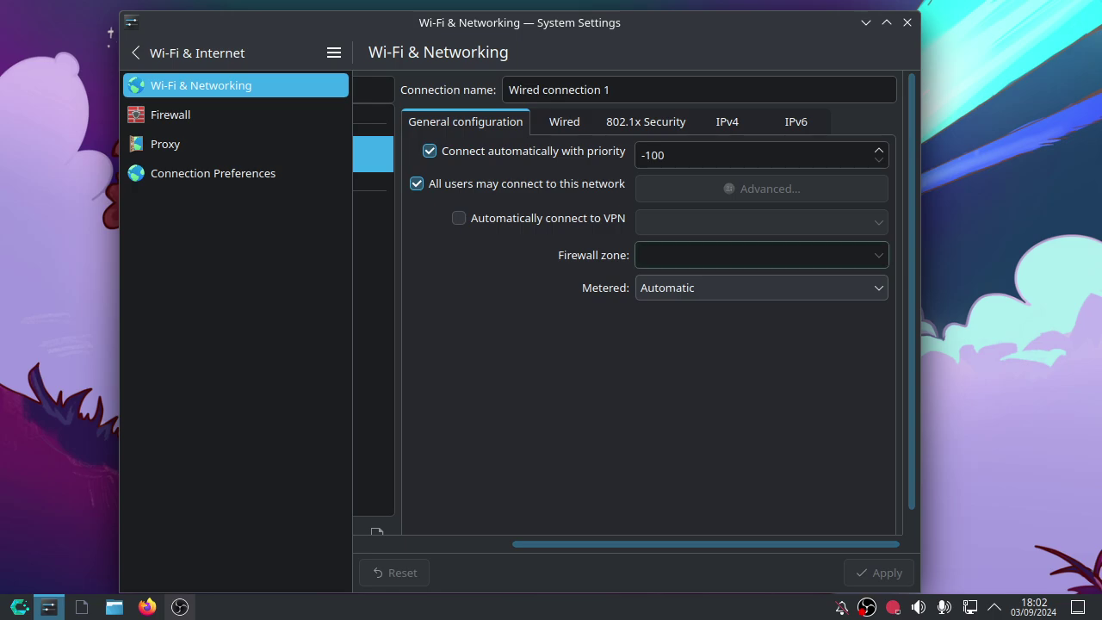
# Check the saved IPv4 settings, then close System Settings.
pyautogui.click(726, 121)
pyautogui.click(680, 220)
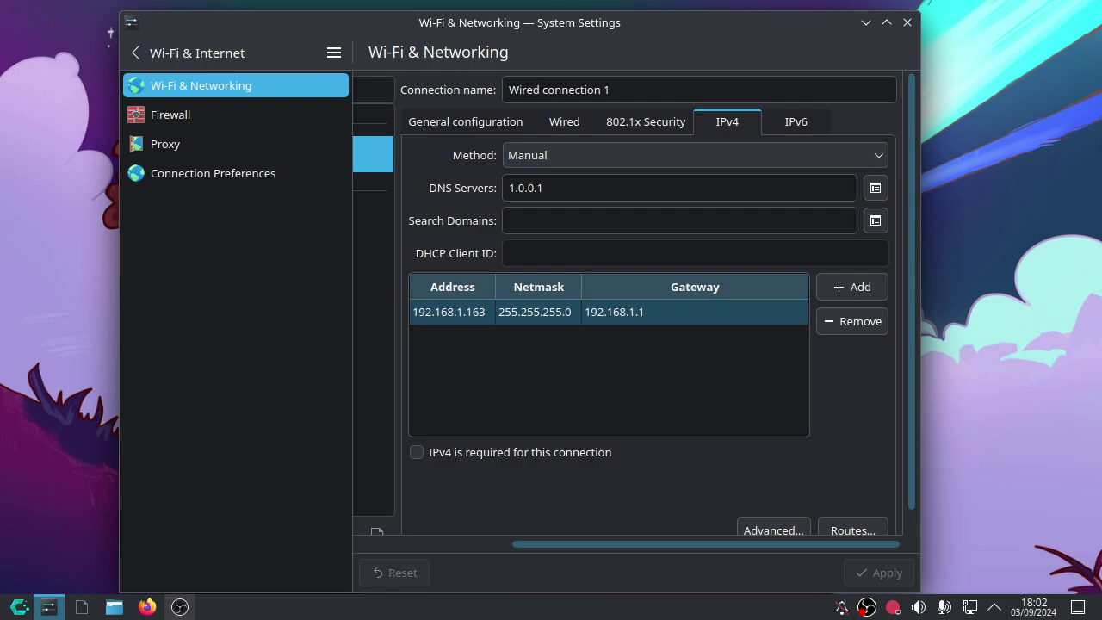
pyautogui.scroll(-1, 912, 301)
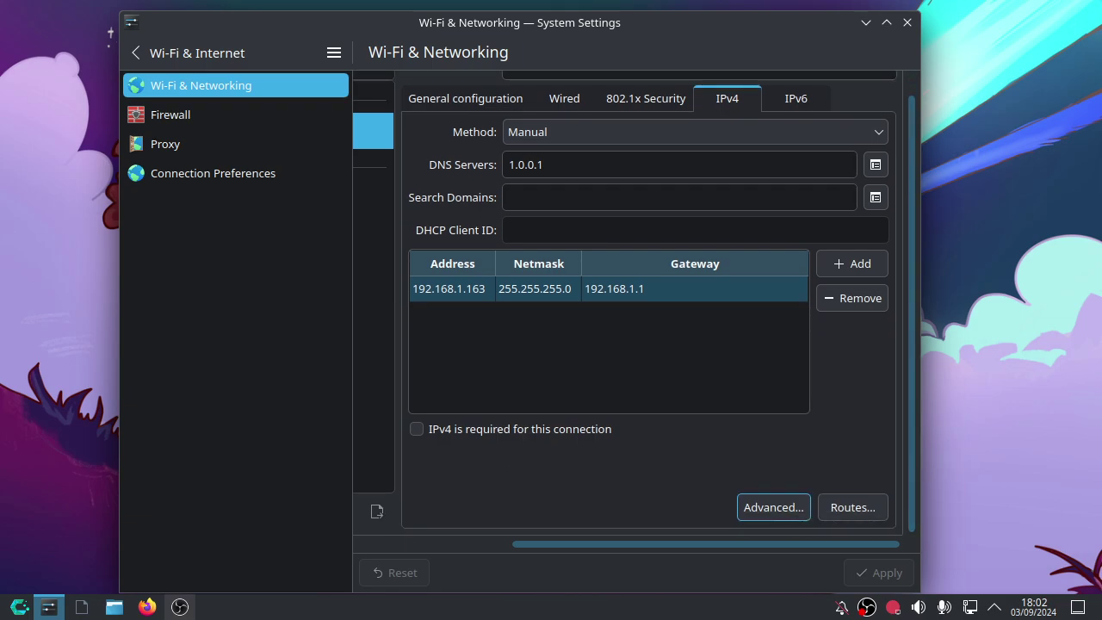
pyautogui.click(908, 23)
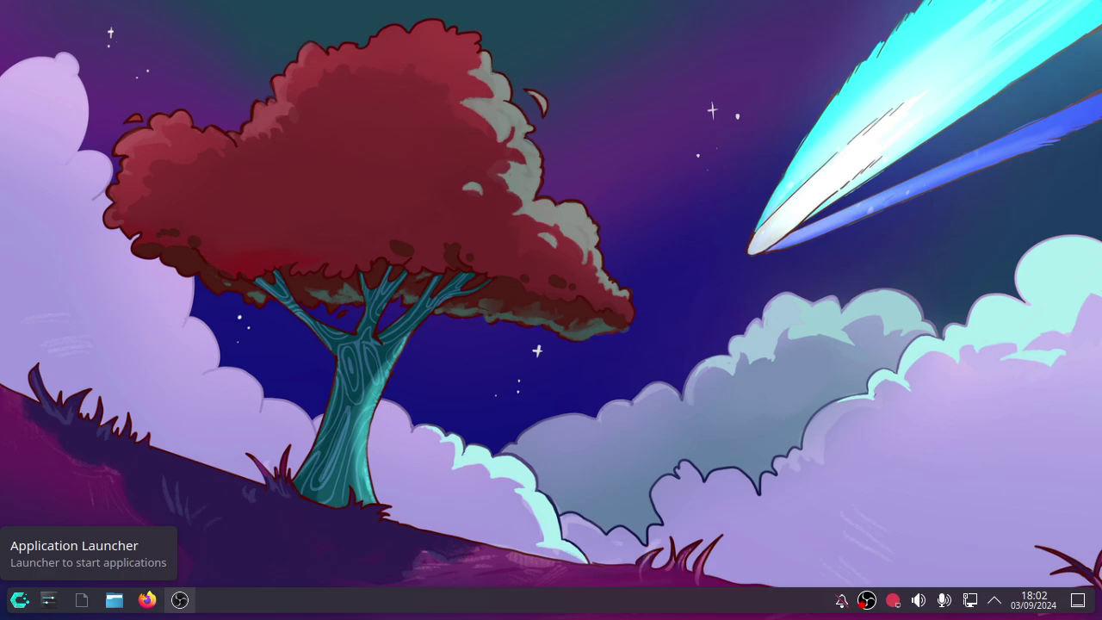
# Launch the Alacritty terminal from the launcher's All Applications list.
pyautogui.click(20, 600)
pyautogui.moveTo(108, 256)
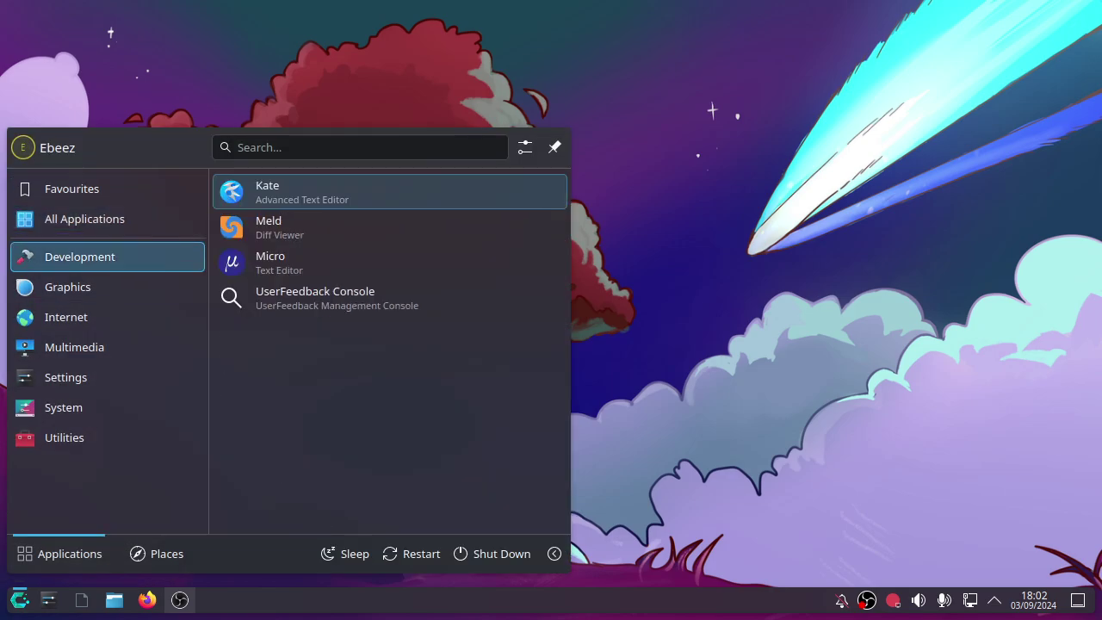
pyautogui.moveTo(107, 407)
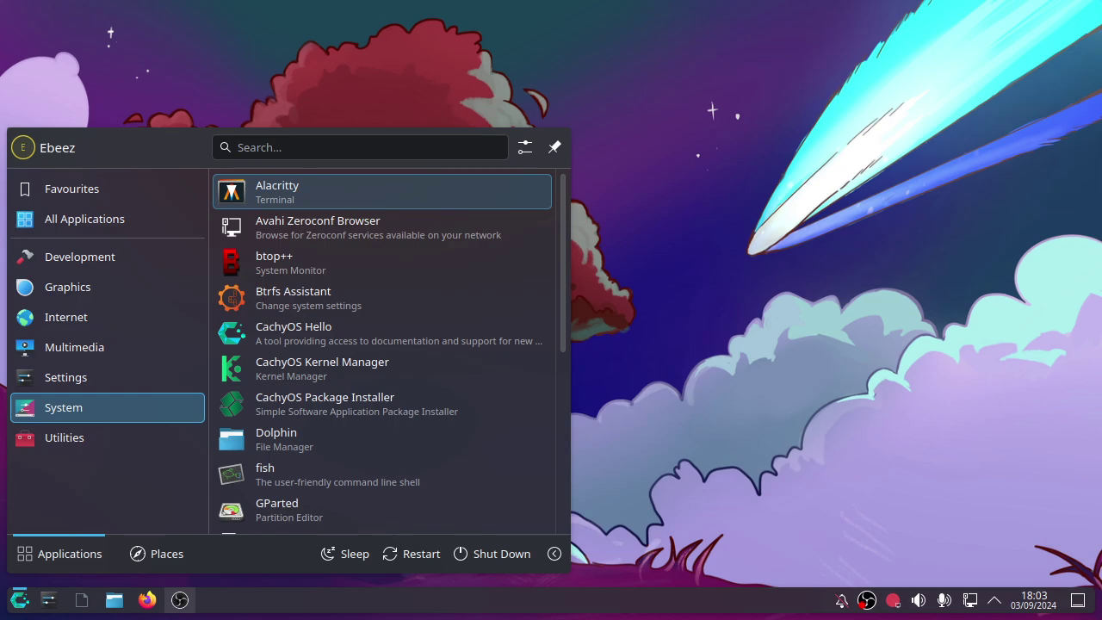
pyautogui.moveTo(107, 437)
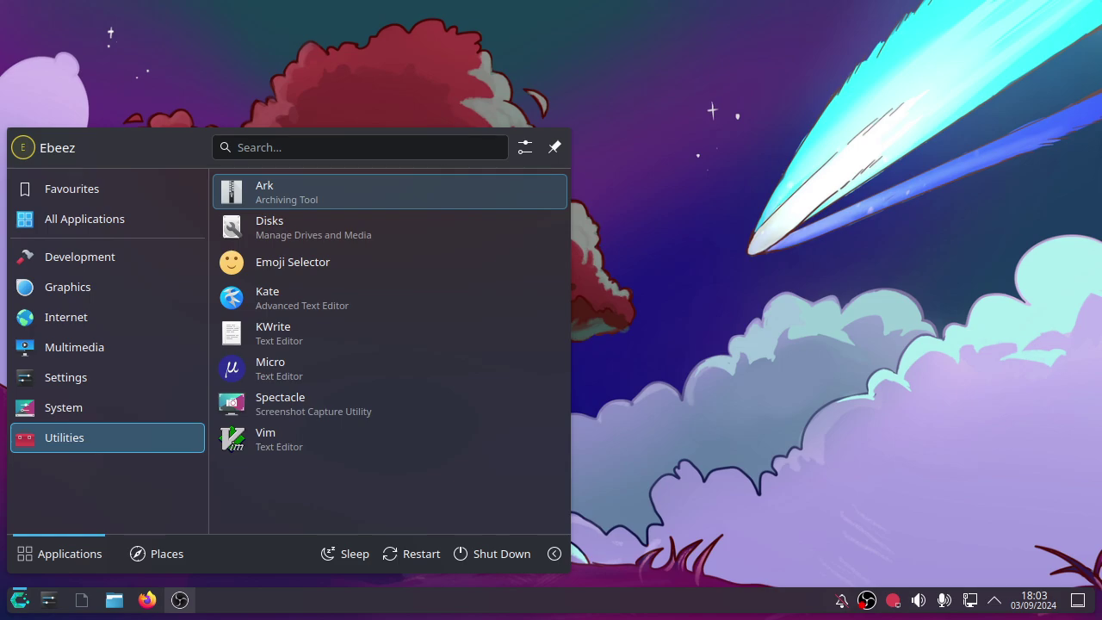
pyautogui.moveTo(107, 219)
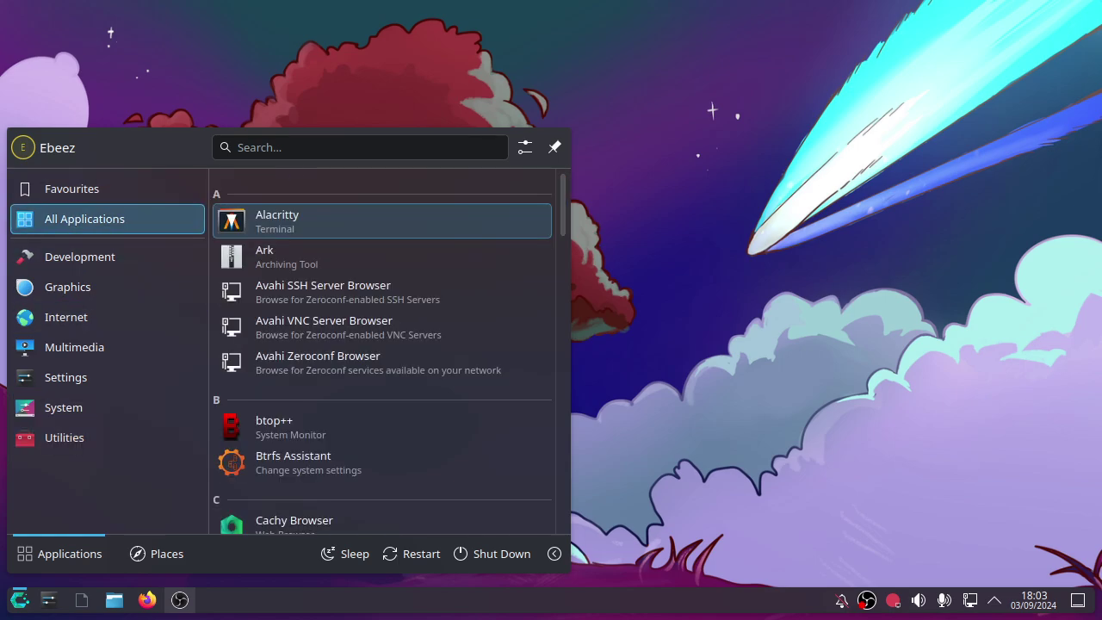
pyautogui.click(276, 220)
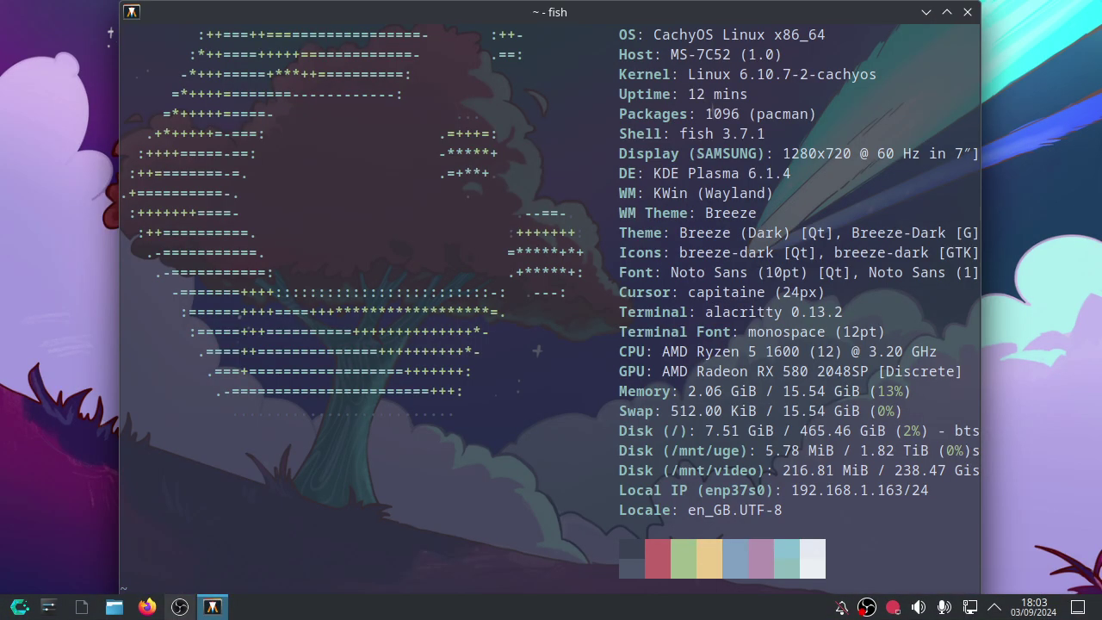
# Run sudo ufw enable in a maximized terminal, authenticate, then close the terminal.
pyautogui.click(946, 12)
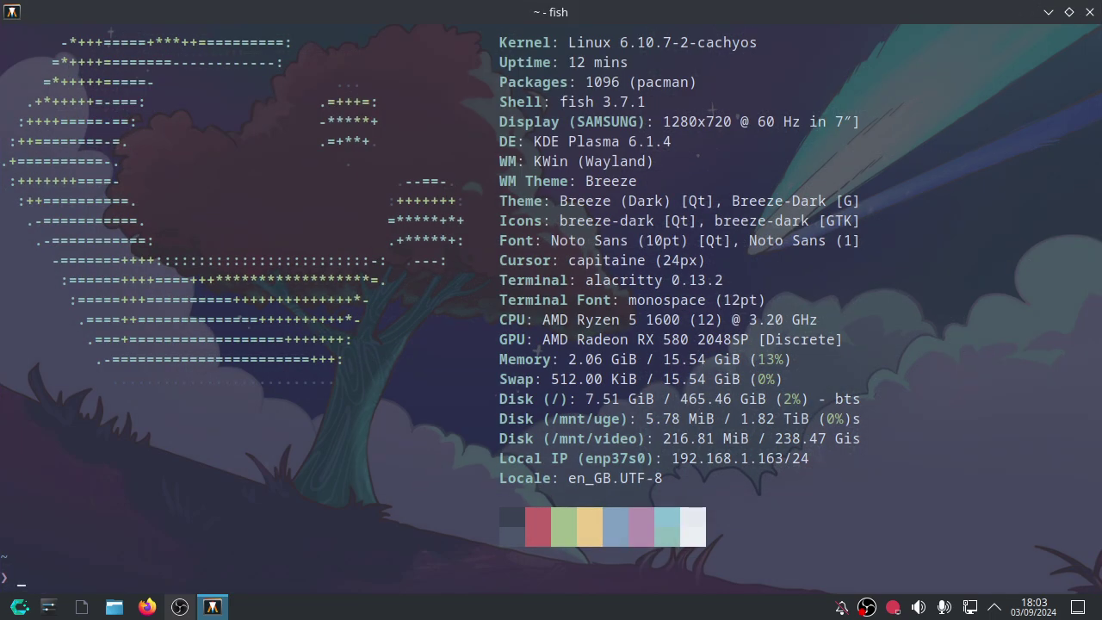
pyautogui.write('sudo ')
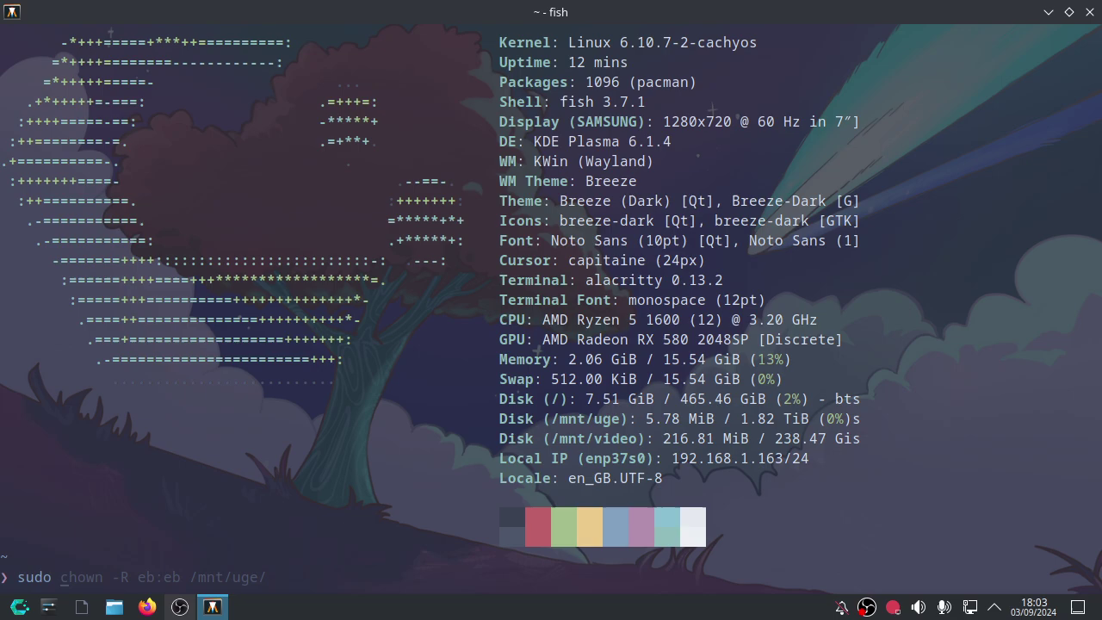
pyautogui.write('ufw ')
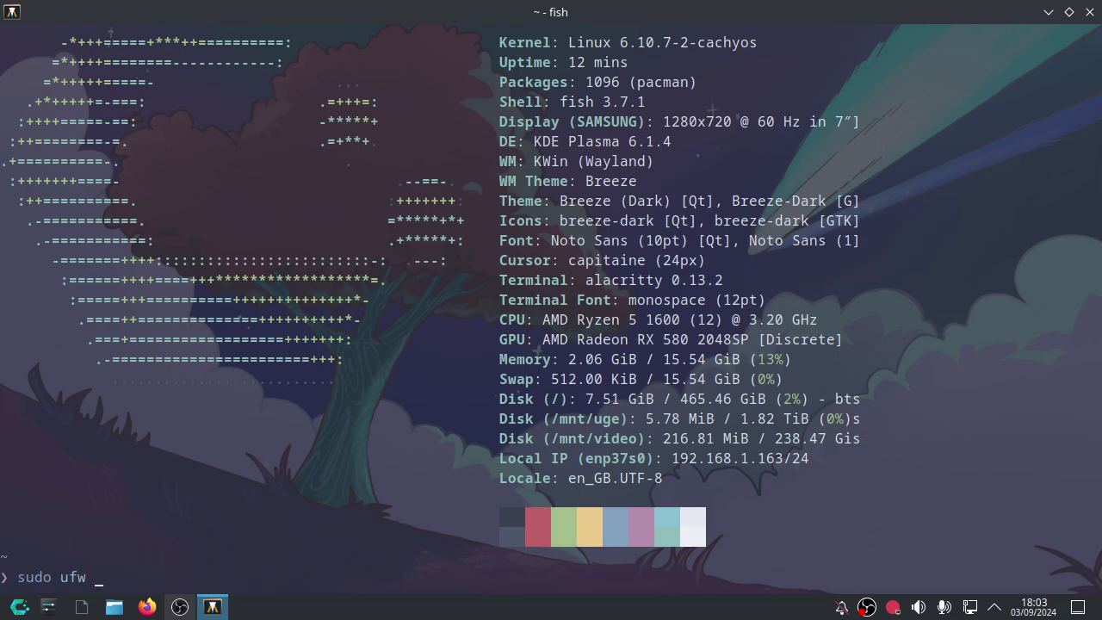
pyautogui.write('enable')
pyautogui.press('Return')
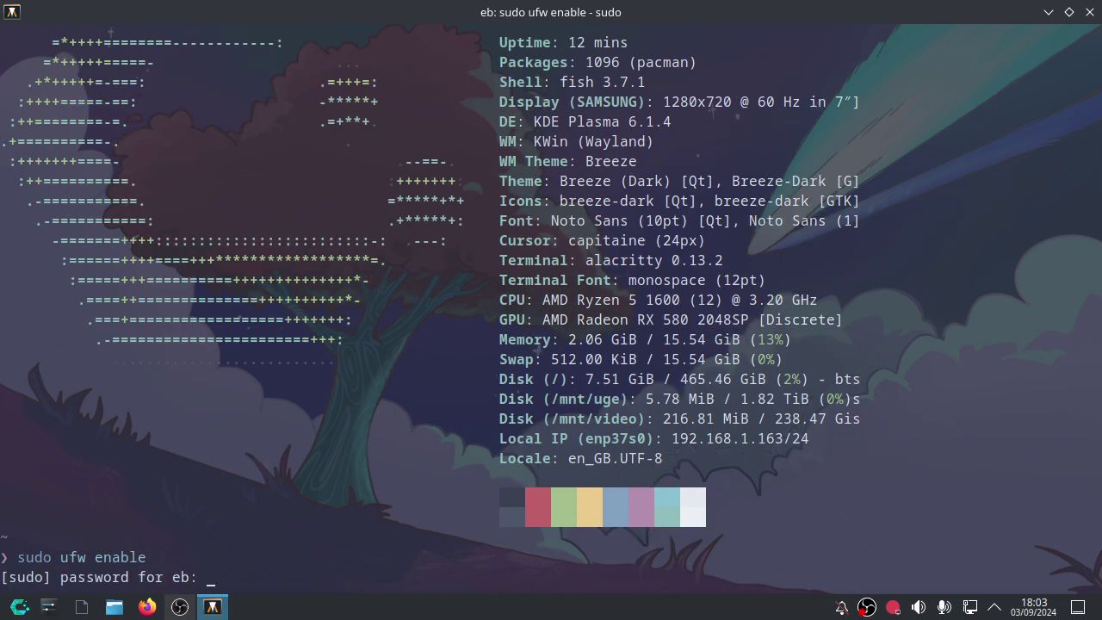
pyautogui.press('Return')
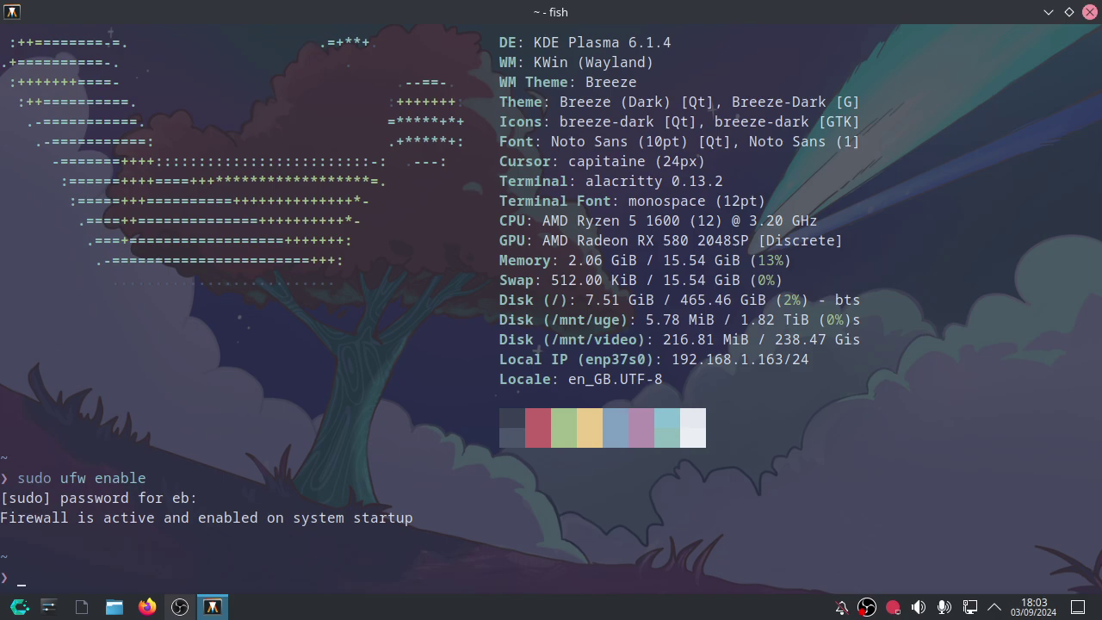
pyautogui.click(1089, 12)
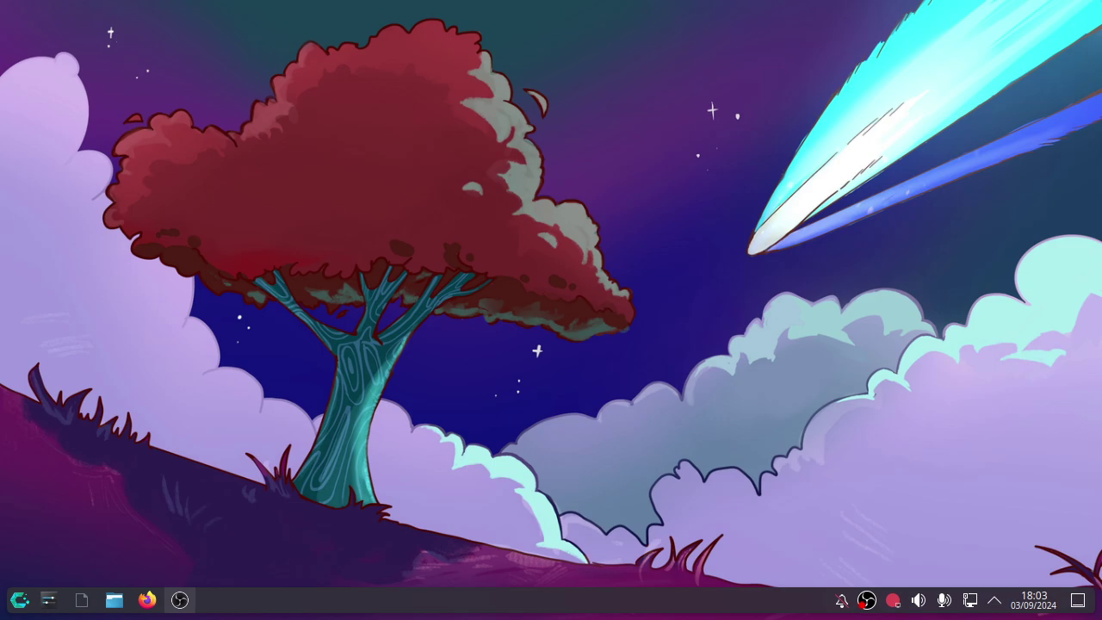
# Launch CachyOS Hello from Favourites and go to its Apps/Tweaks page.
pyautogui.click(20, 600)
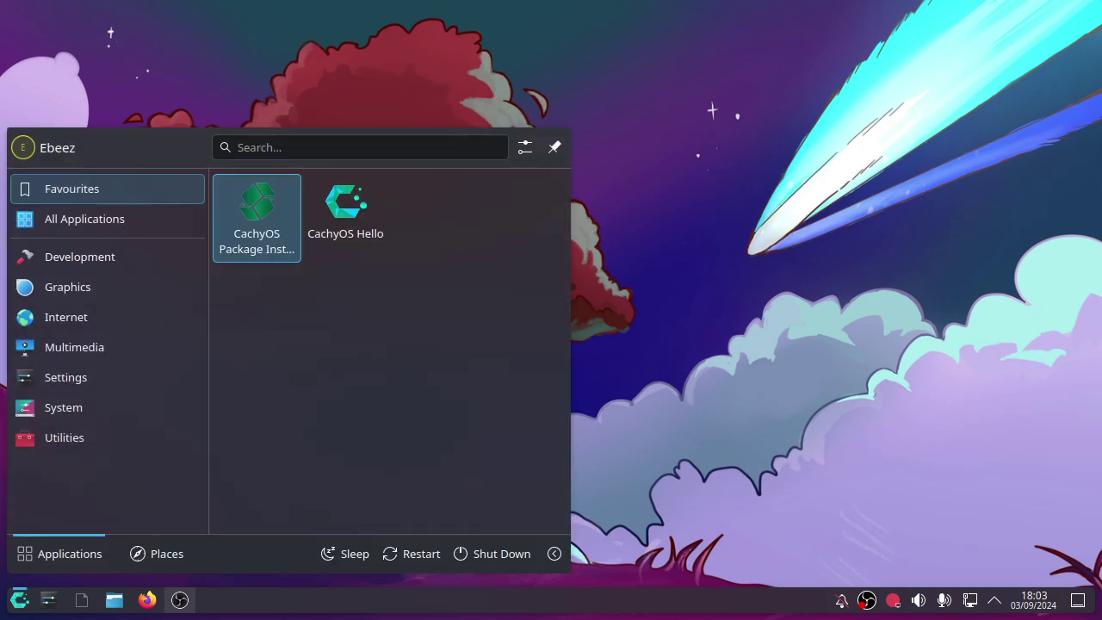
pyautogui.moveTo(107, 219)
pyautogui.moveTo(107, 189)
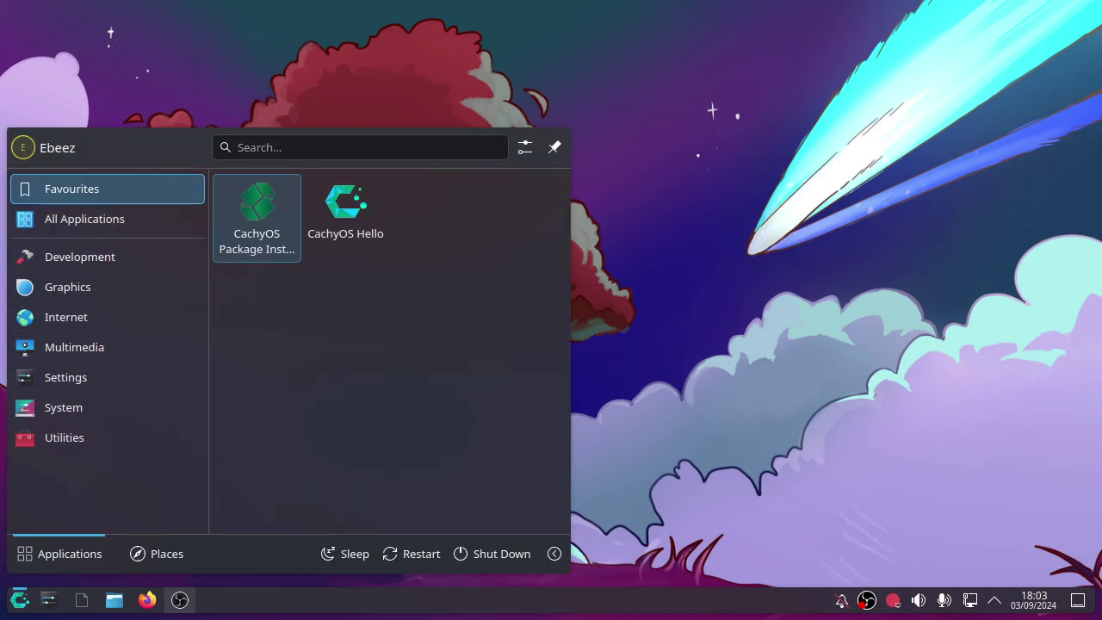
pyautogui.press('Escape')
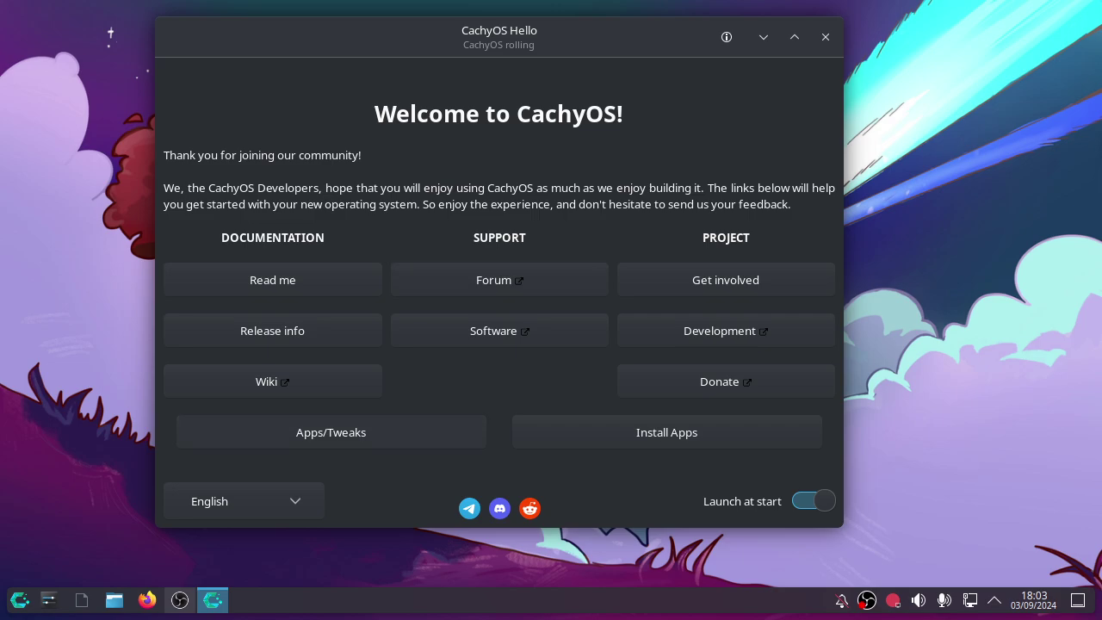
pyautogui.click(331, 433)
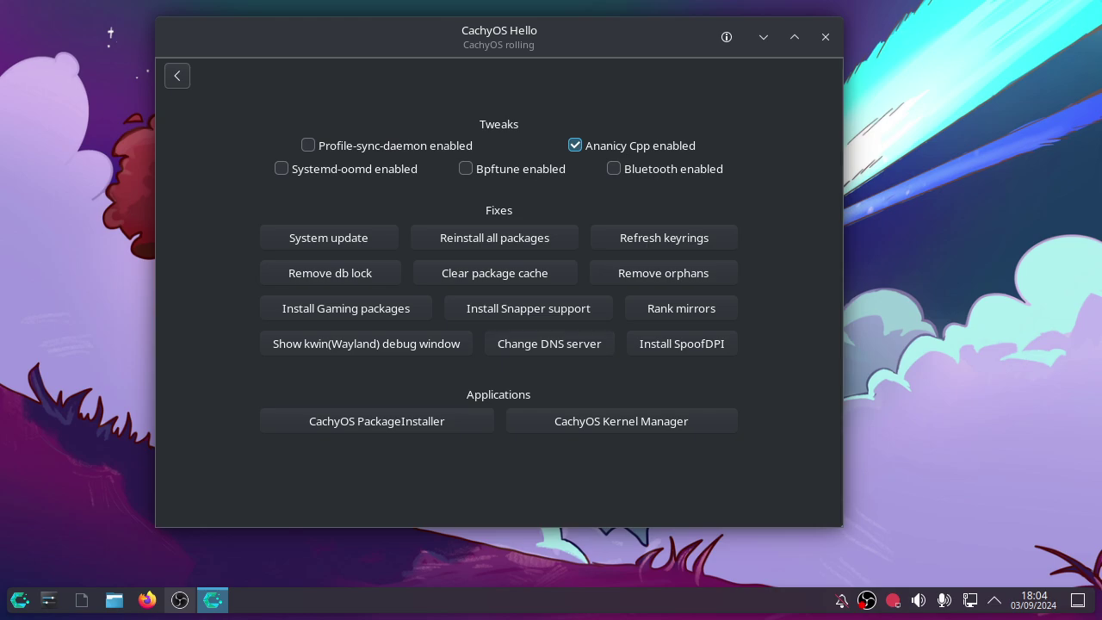
# Refresh the archlinux and cachyos keyrings with the account password, then close the terminal.
pyautogui.click(664, 238)
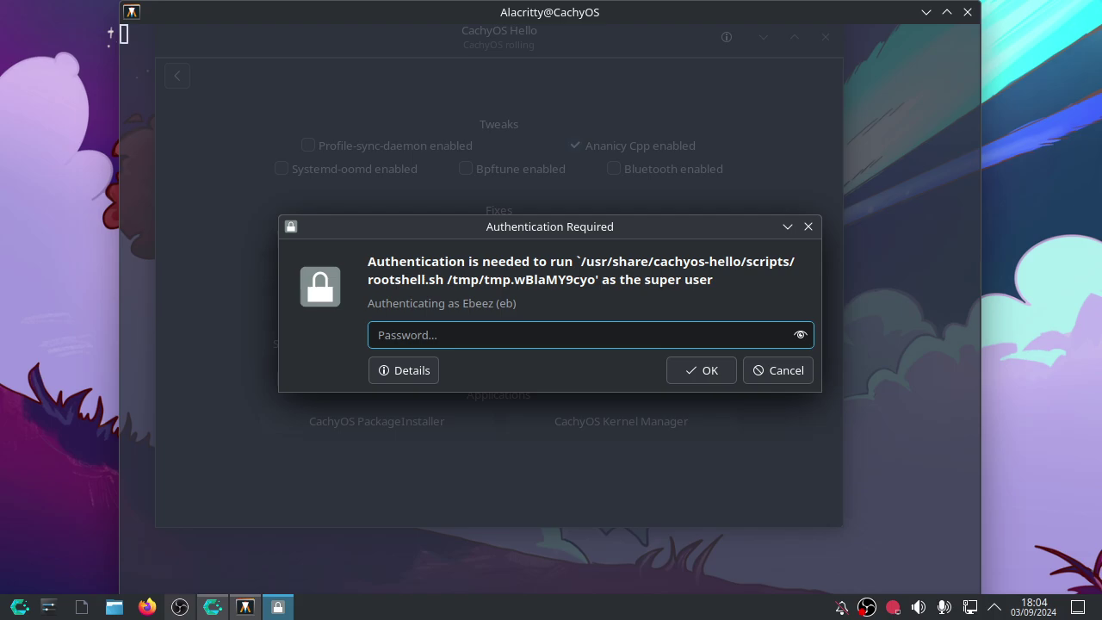
pyautogui.write('•••••')
pyautogui.press('Return')
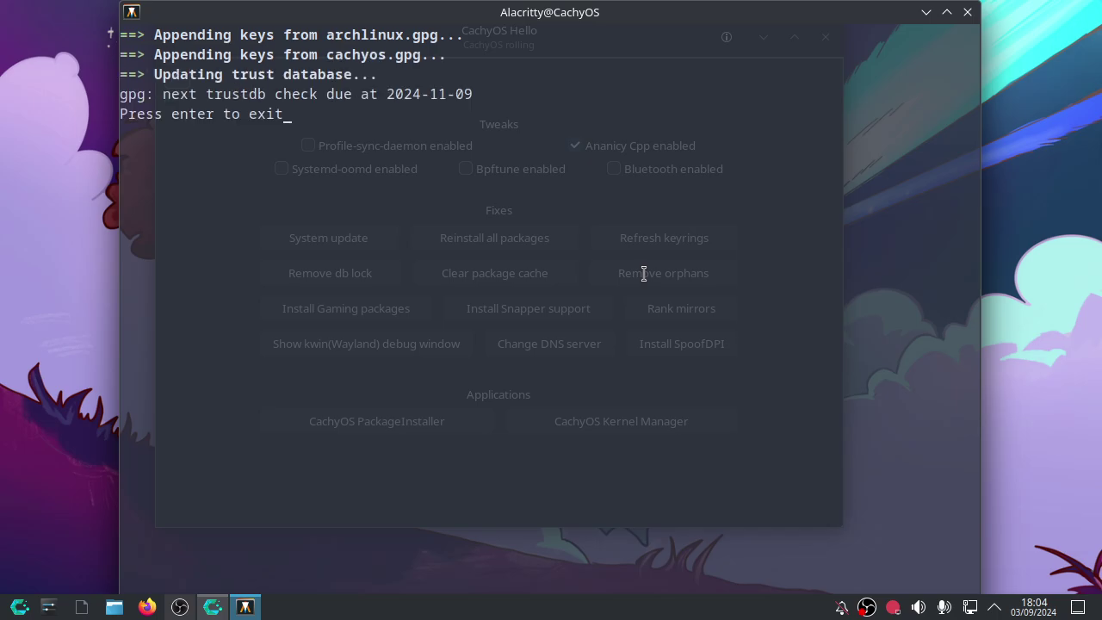
pyautogui.press('Return')
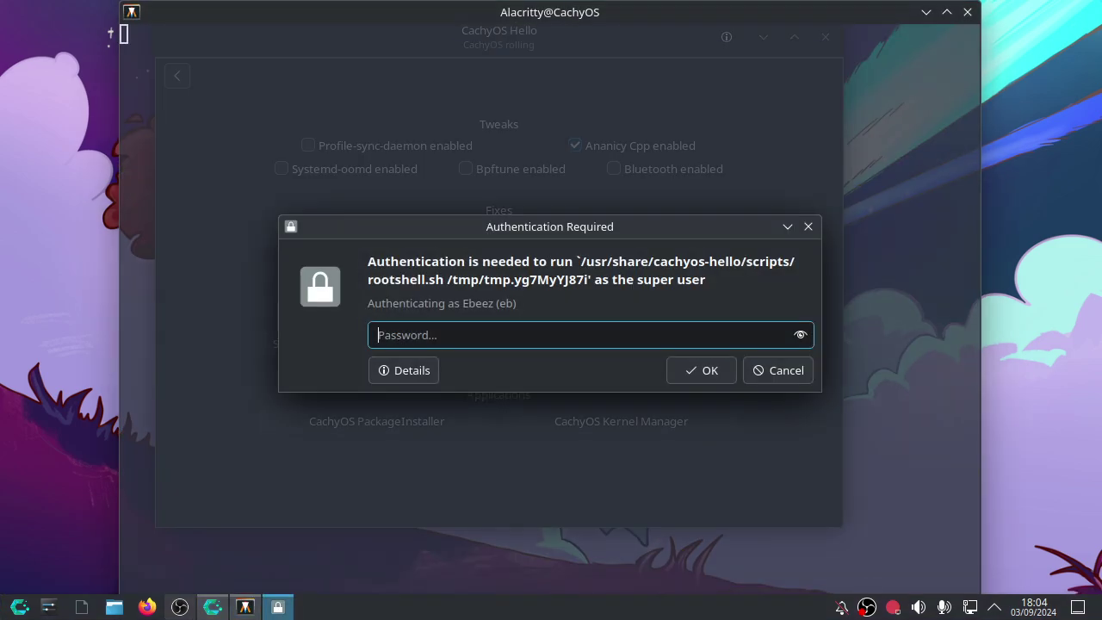
# Authenticate mirror ranking, let it rewrite cachyos-mirrorlist, then exit the terminal.
pyautogui.write('****')
pyautogui.press('Return')
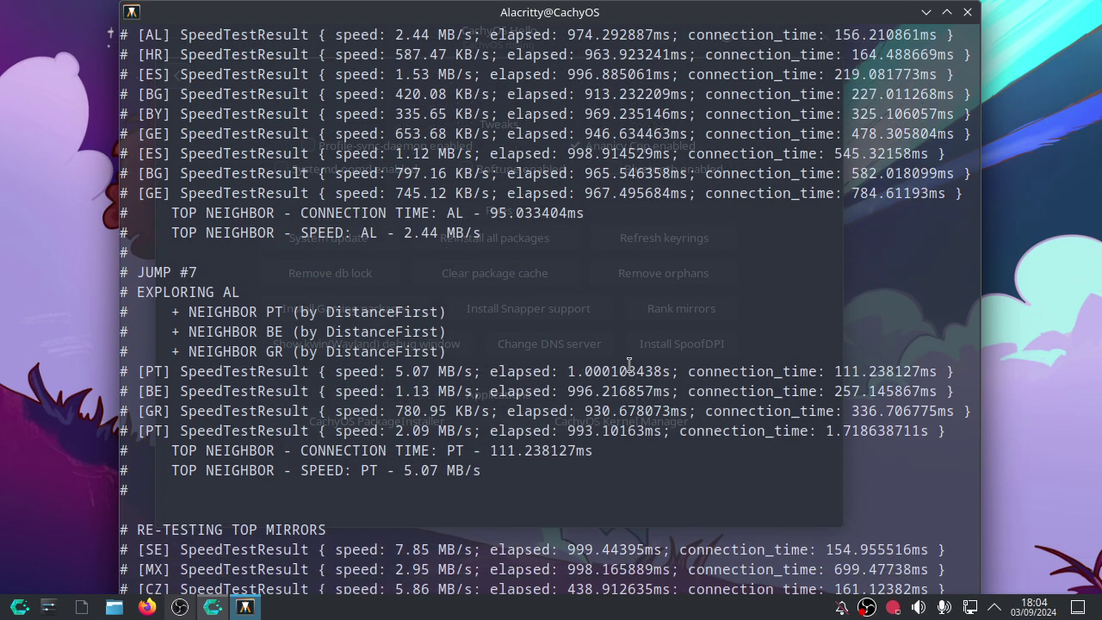
pyautogui.click(947, 12)
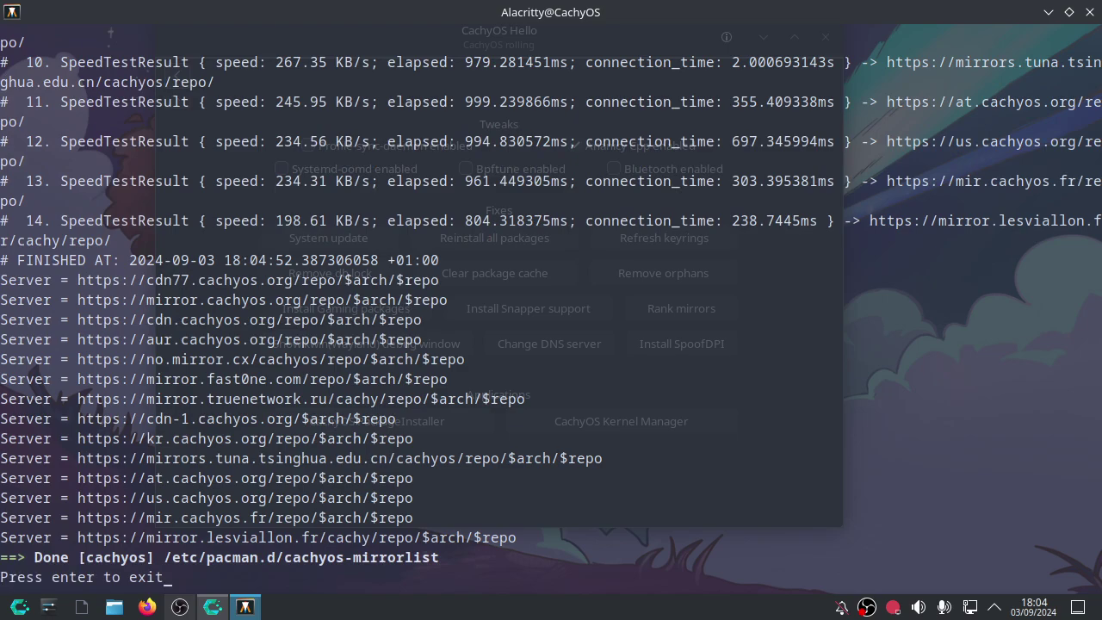
pyautogui.press('Return')
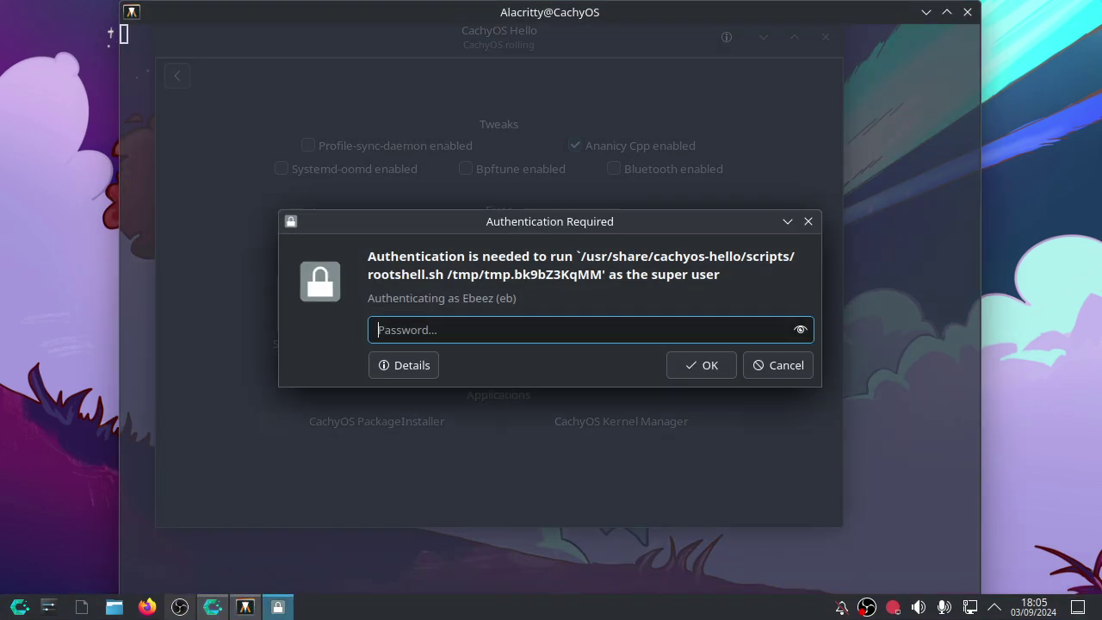
# Authorize the update with the account password and accept upgrading libevdev 1.13.2-1.1 to 1.13.3-1.1.
pyautogui.write('●●●●')
pyautogui.press('Return')
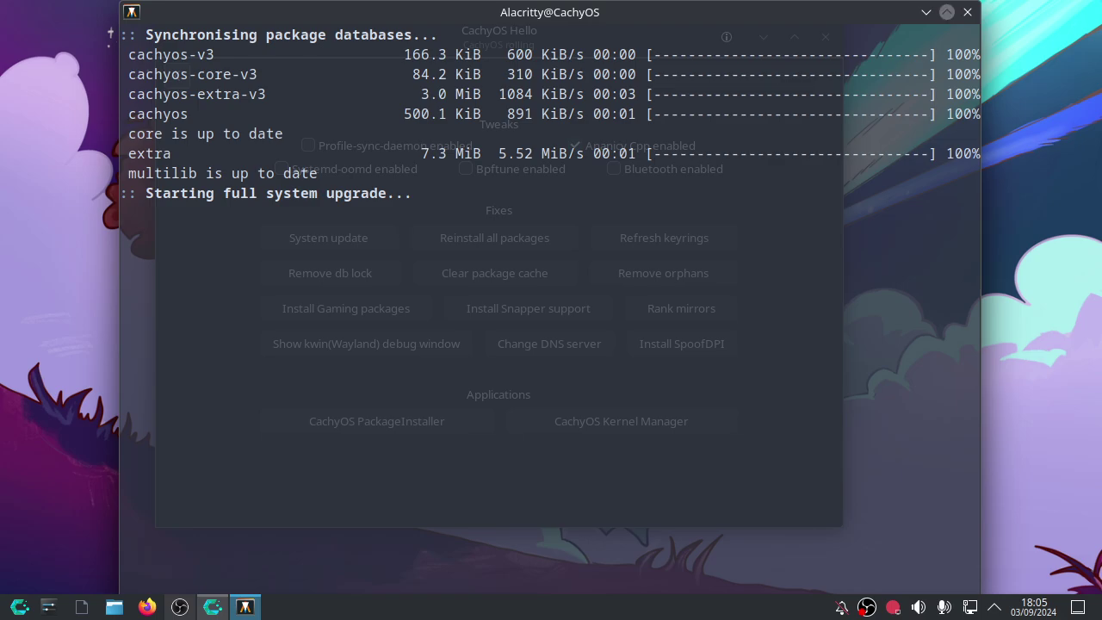
pyautogui.click(946, 12)
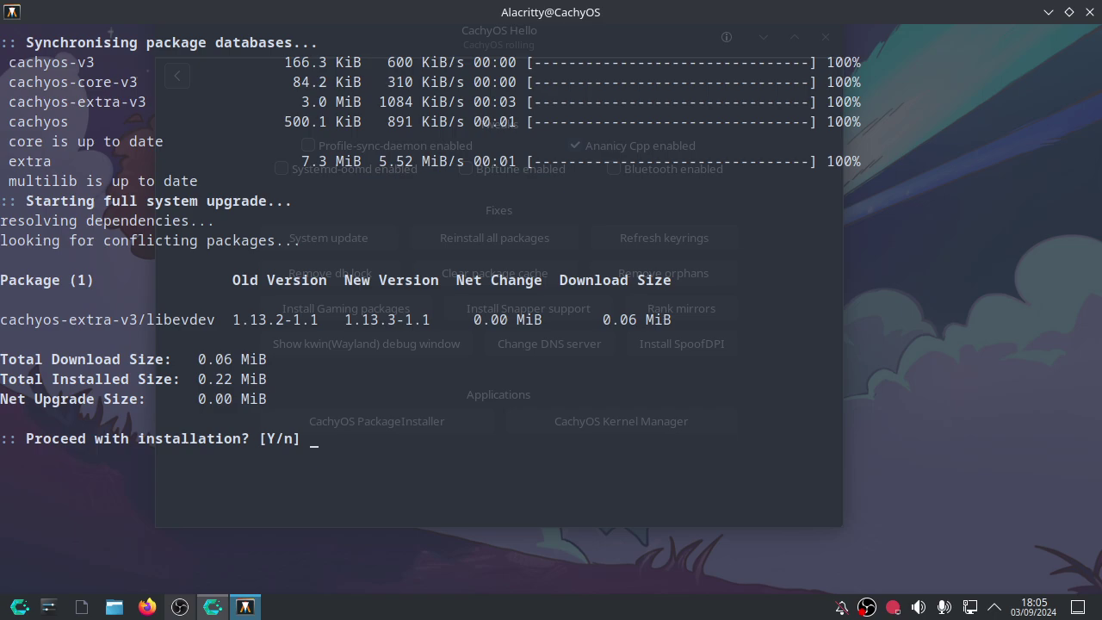
pyautogui.write('y')
pyautogui.press('Return')
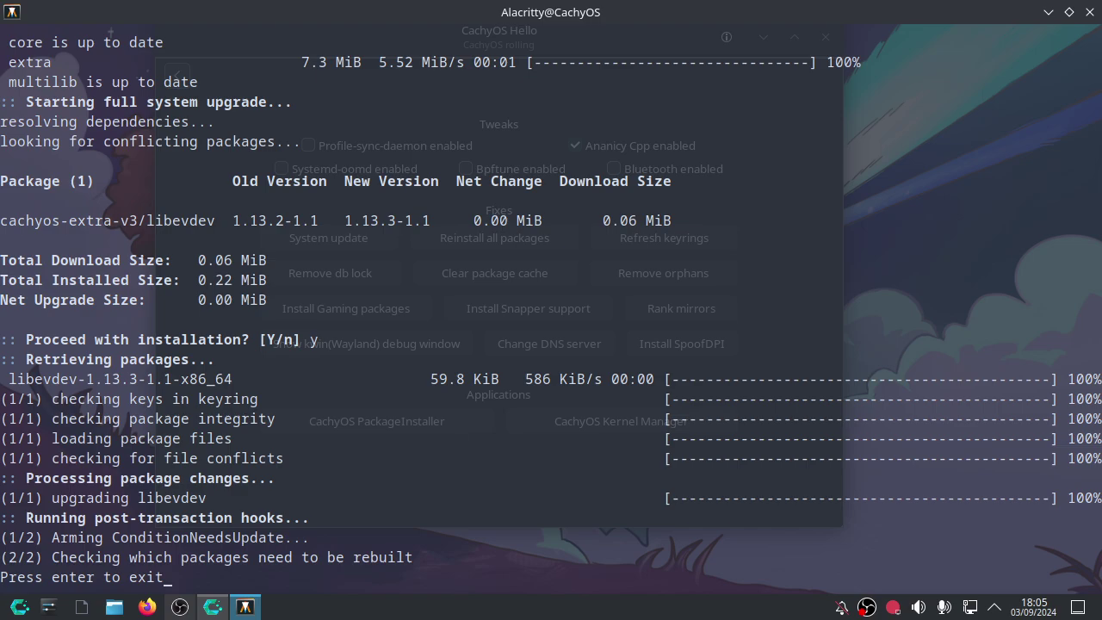
pyautogui.press('Return')
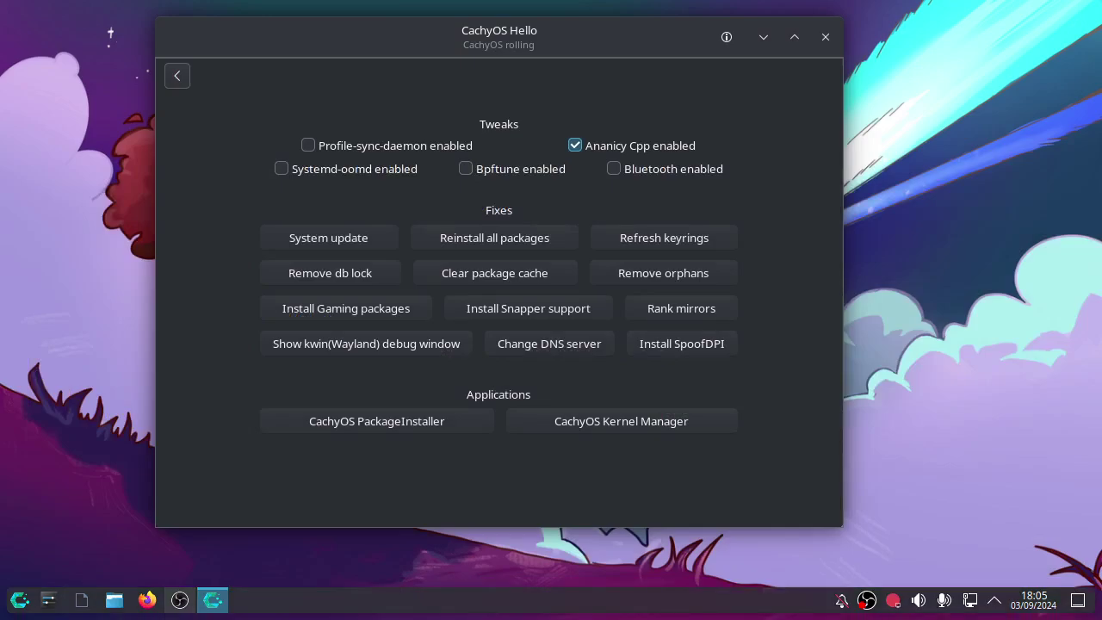
# Quit CachyOS Hello and restore the OBS 30.2.1 window from the taskbar.
pyautogui.click(824, 37)
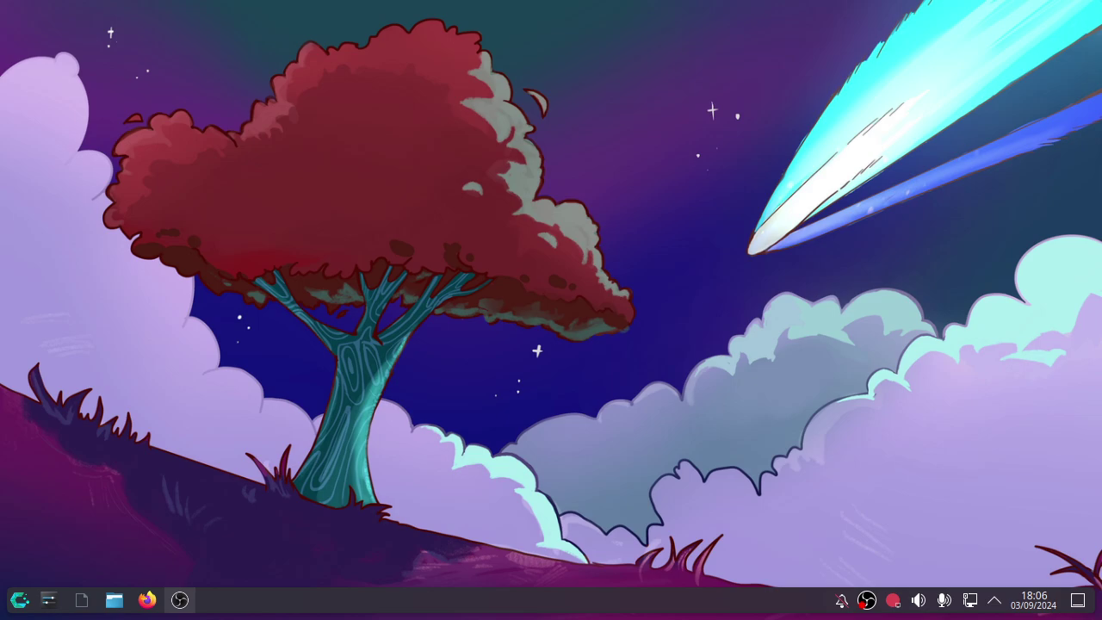
pyautogui.click(180, 600)
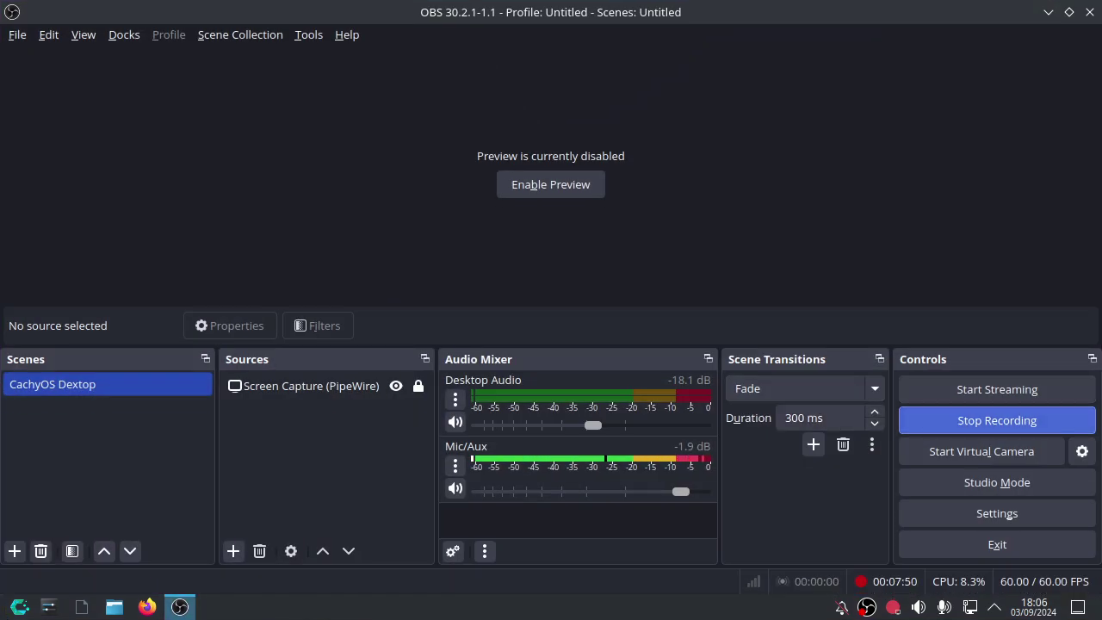